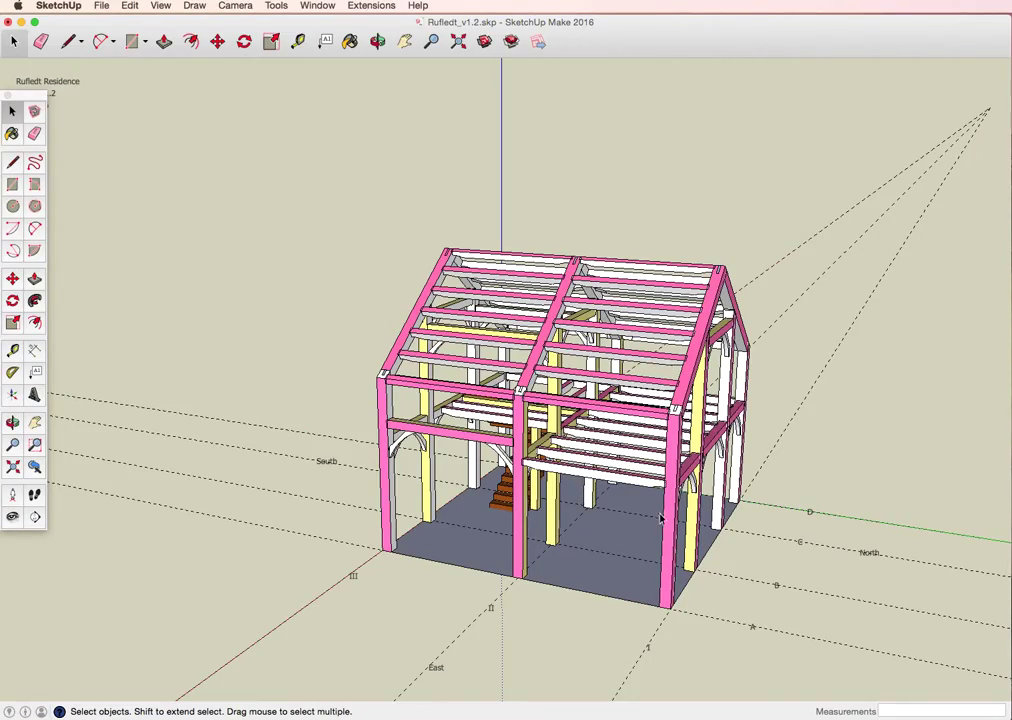
Orbit the timber frame and reveal the TF Rubies submenu (Timber List, Count Joints and Timbers).
{"action": "middle_click_drag", "start_coordinate": [662, 519], "coordinate": [748, 326]}
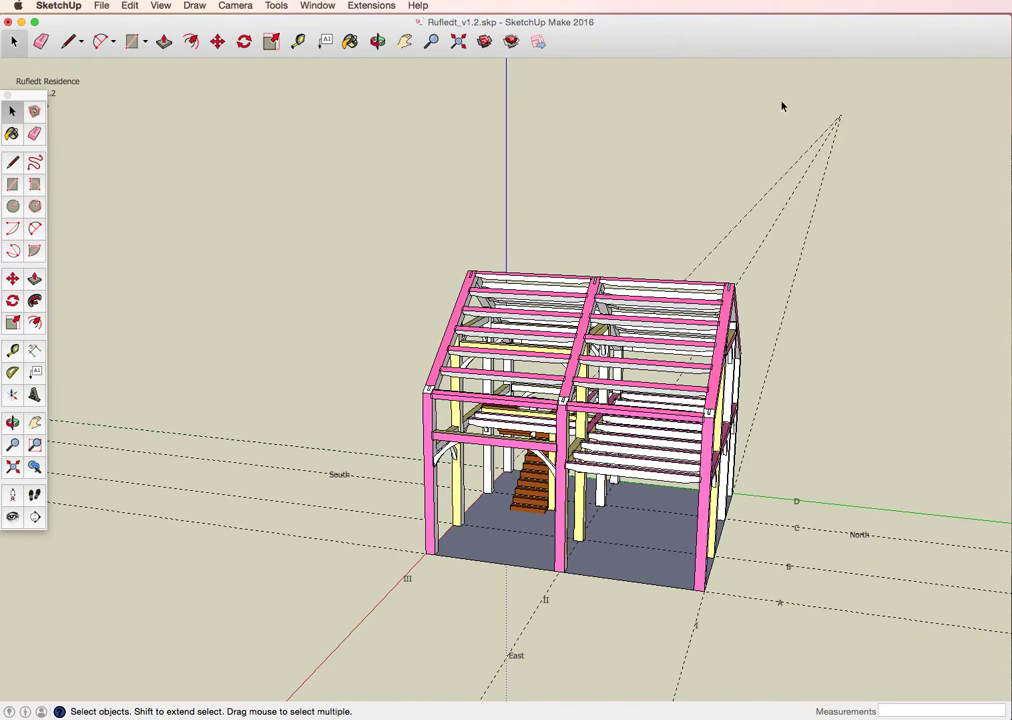
{"action": "left_click", "coordinate": [369, 7]}
{"action": "mouse_move", "coordinate": [458, 48]}
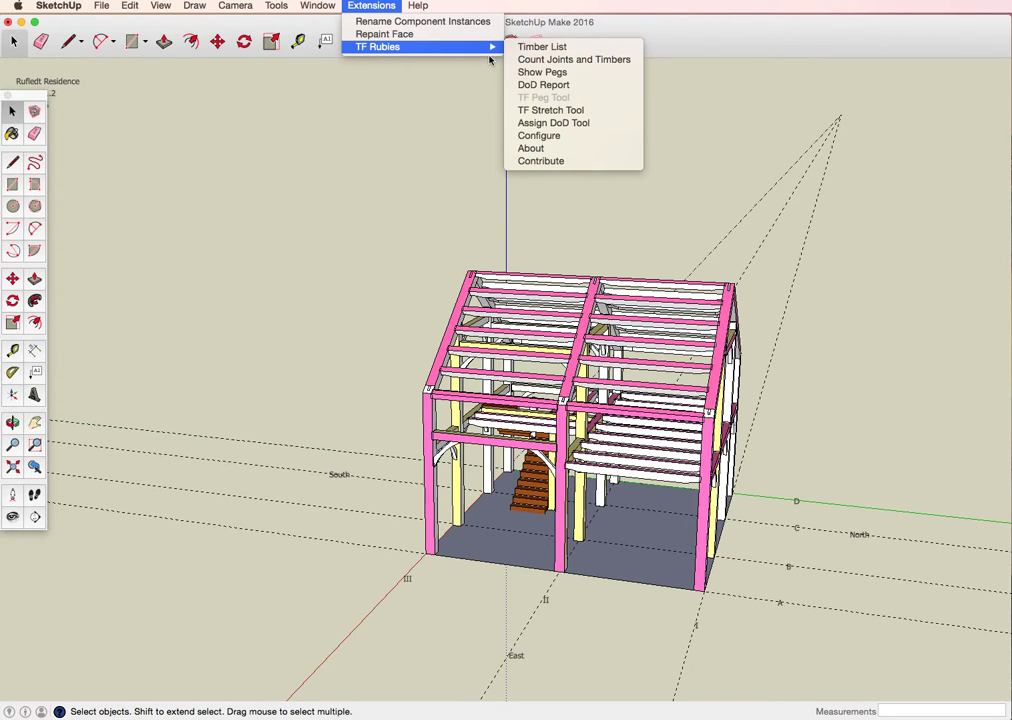
{"action": "mouse_move", "coordinate": [318, 6]}
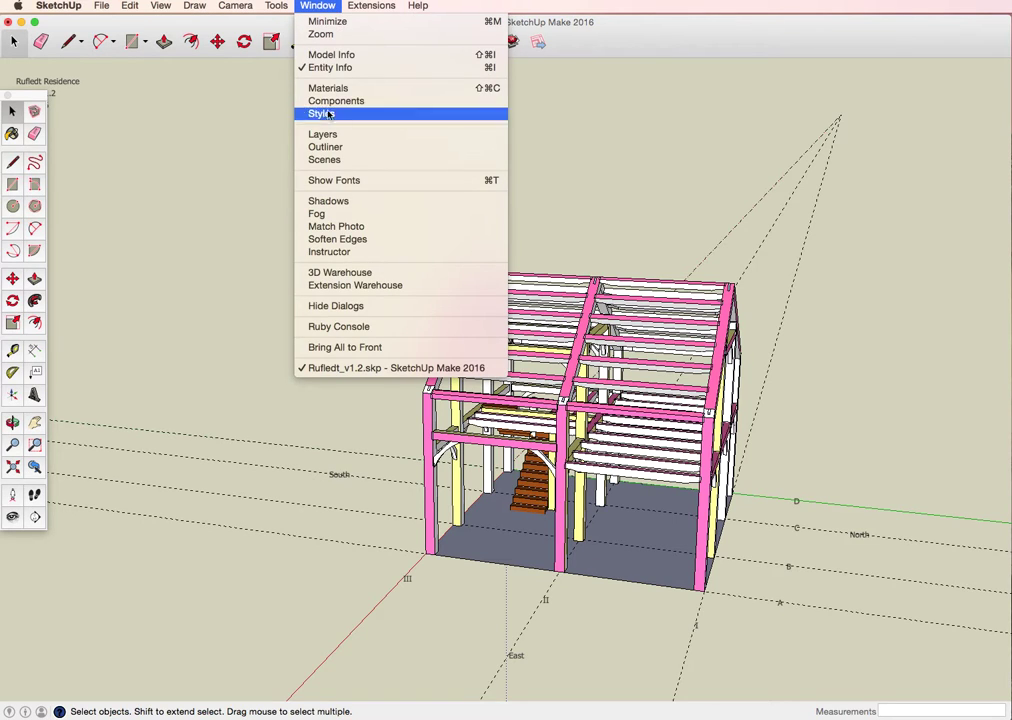
{"action": "left_click", "coordinate": [331, 54]}
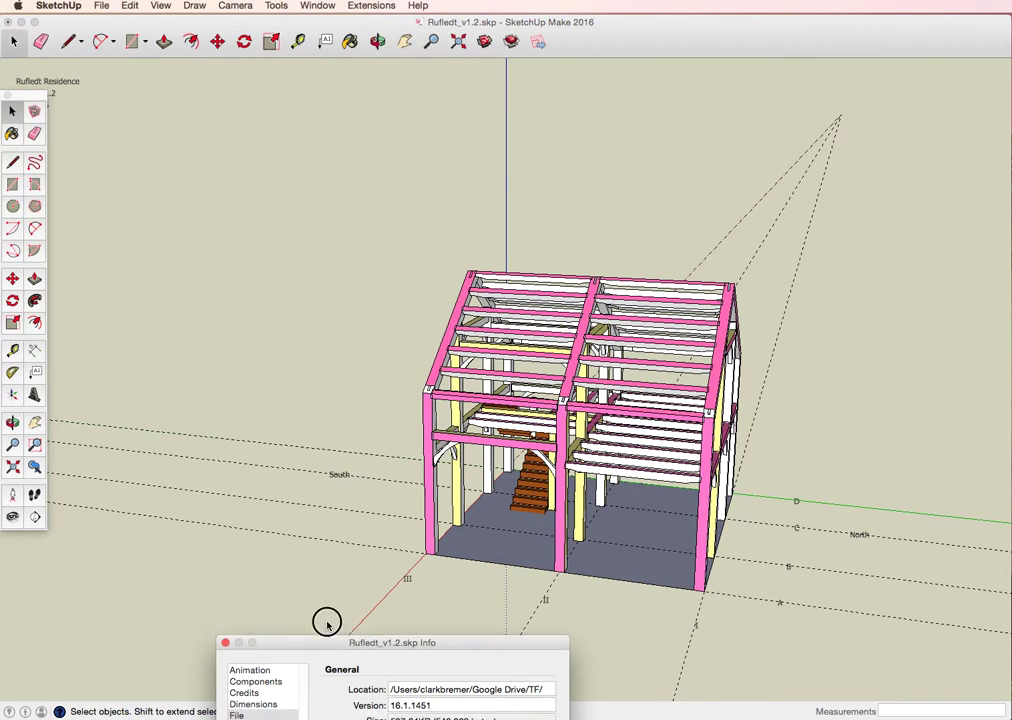
{"action": "left_click_drag", "start_coordinate": [329, 642], "coordinate": [260, 233]}
{"action": "left_click", "coordinate": [186, 301]}
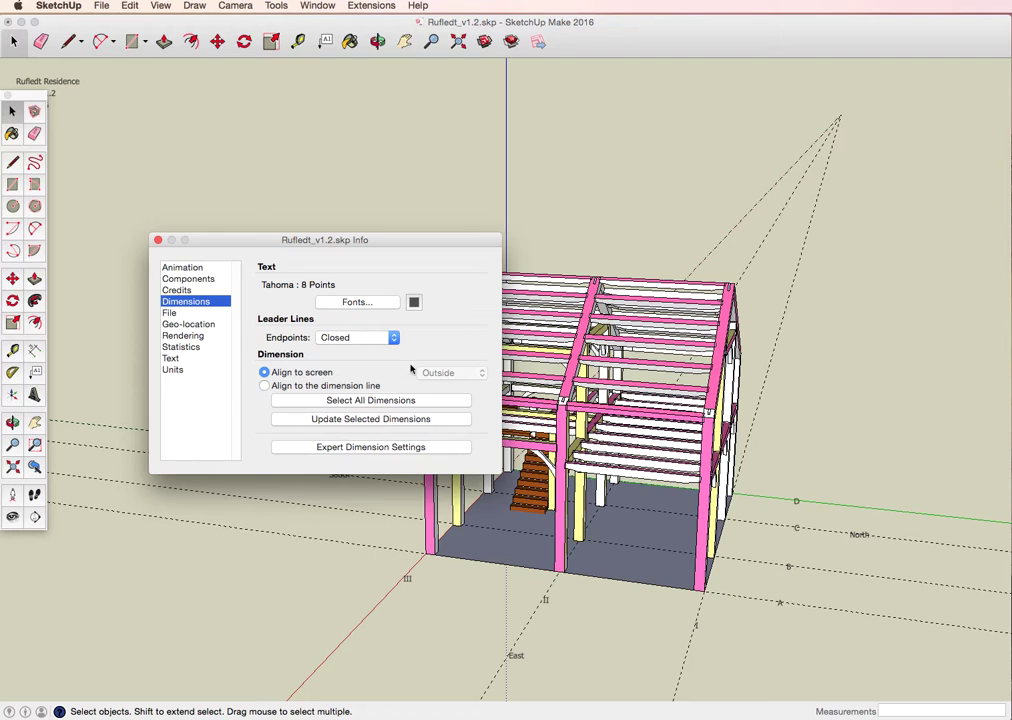
{"action": "left_click", "coordinate": [157, 242]}
{"action": "scroll", "coordinate": [622, 470], "scroll_direction": "up", "scroll_amount": 2}
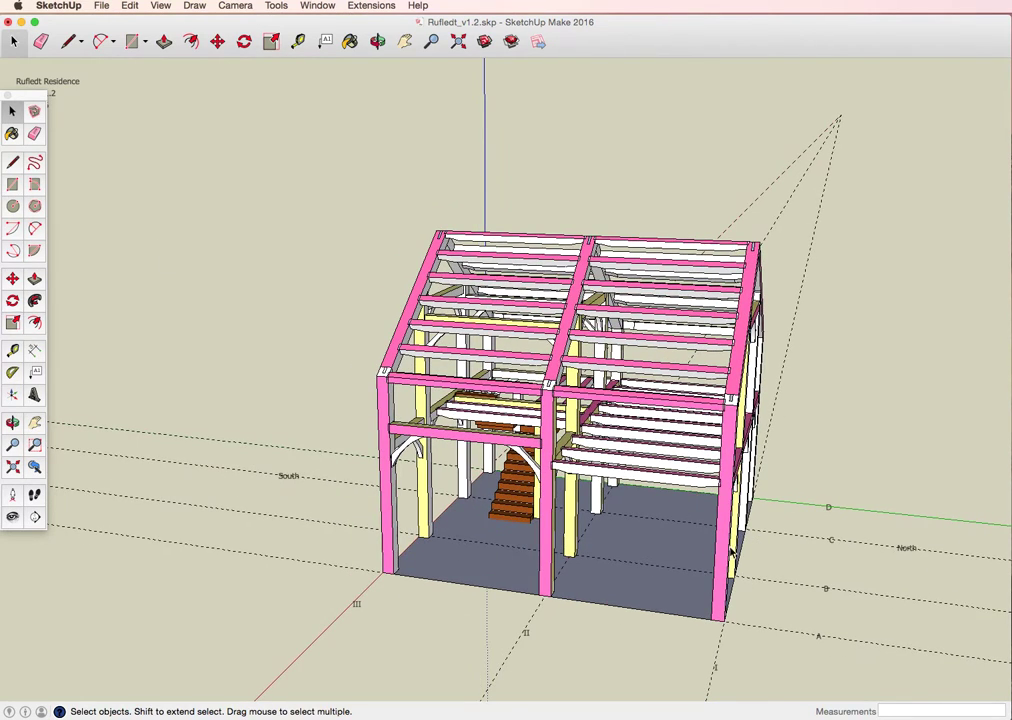
Run TF Make Shop Drawings on the left corner post and save the result as Post IIIA.skp.
{"action": "right_click", "coordinate": [387, 505]}
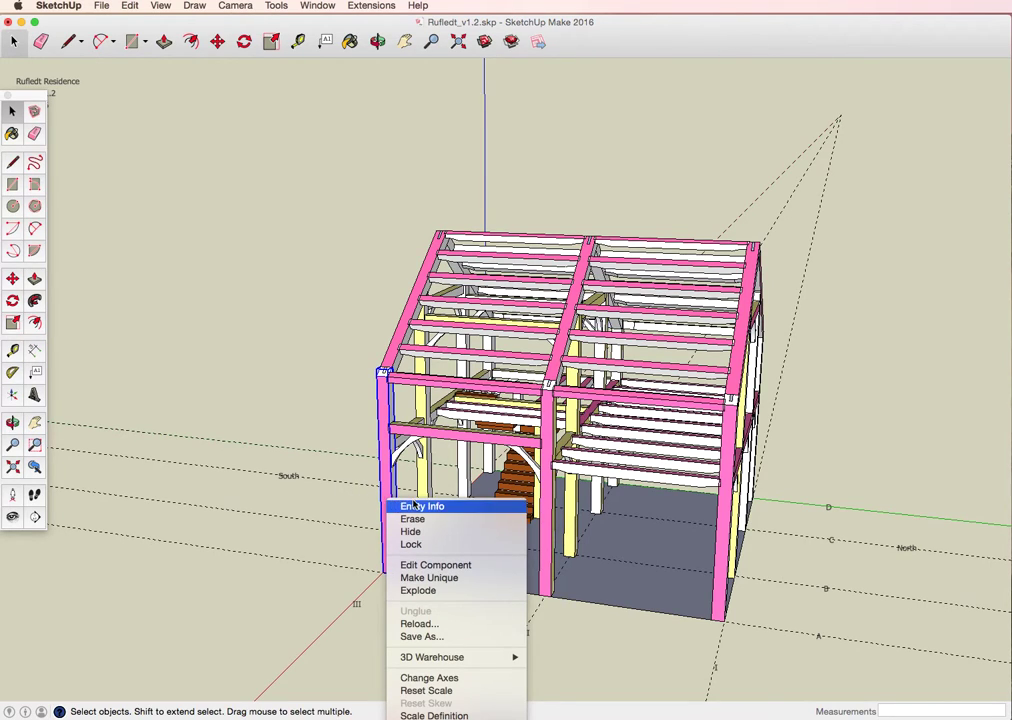
{"action": "left_click", "coordinate": [458, 708]}
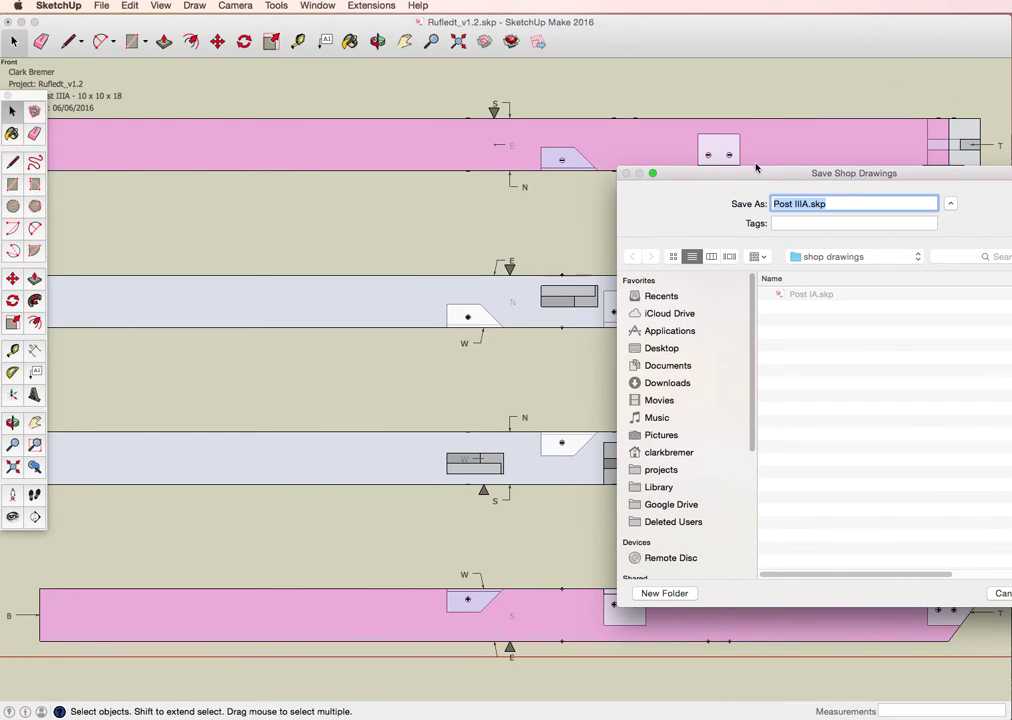
{"action": "left_click", "coordinate": [752, 174]}
{"action": "key", "text": "Return"}
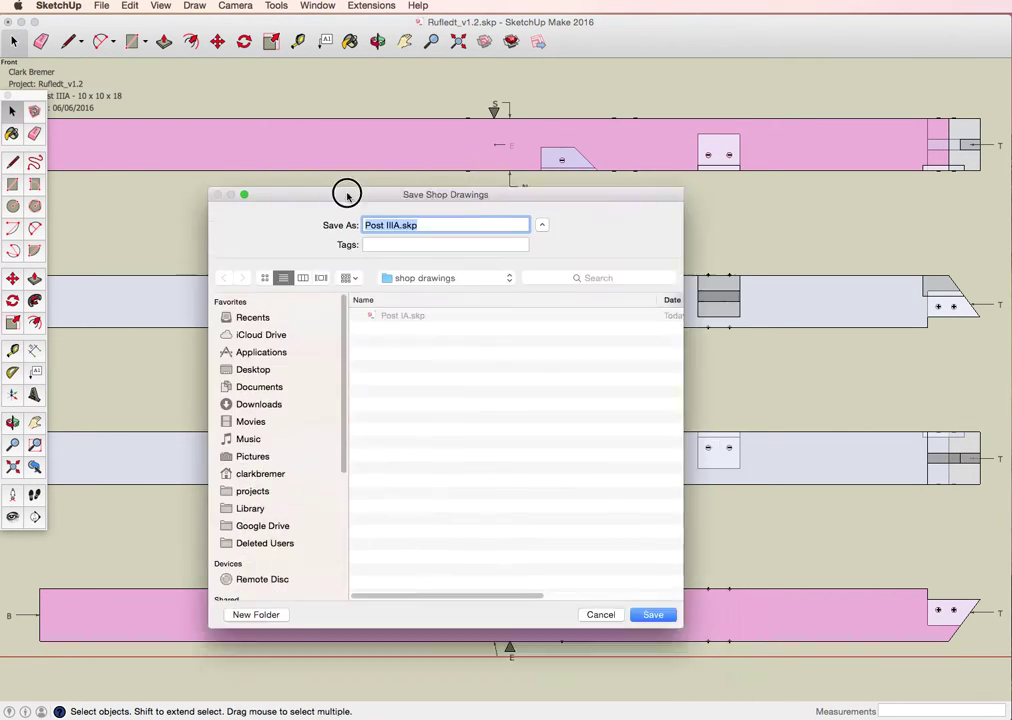
{"action": "left_click_drag", "start_coordinate": [346, 194], "coordinate": [379, 160]}
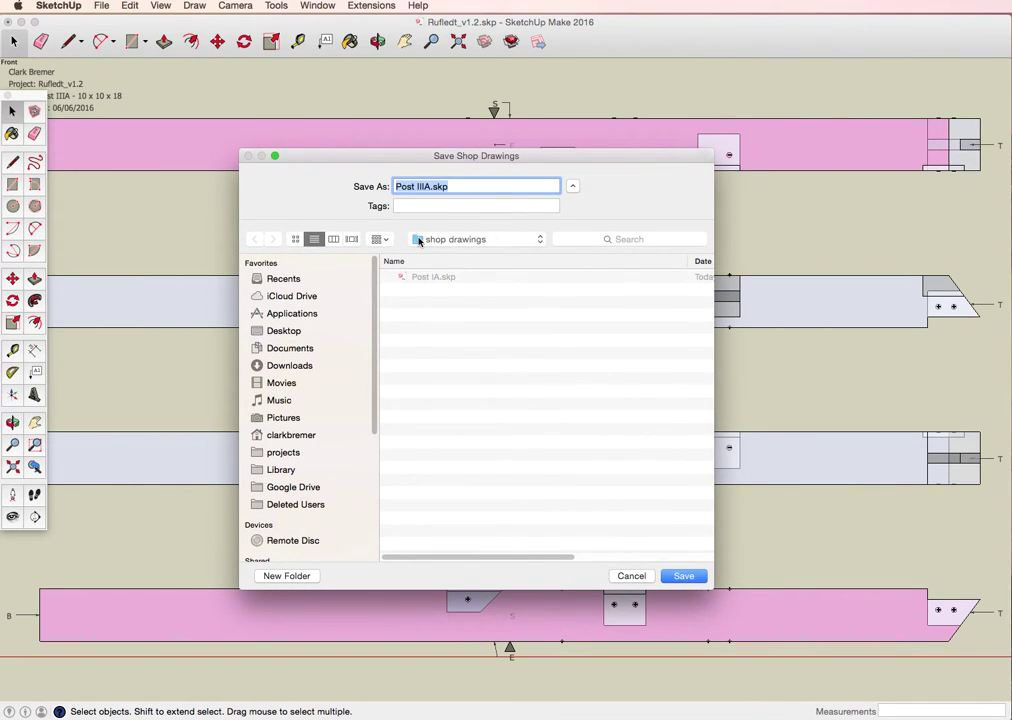
{"action": "left_click", "coordinate": [334, 239]}
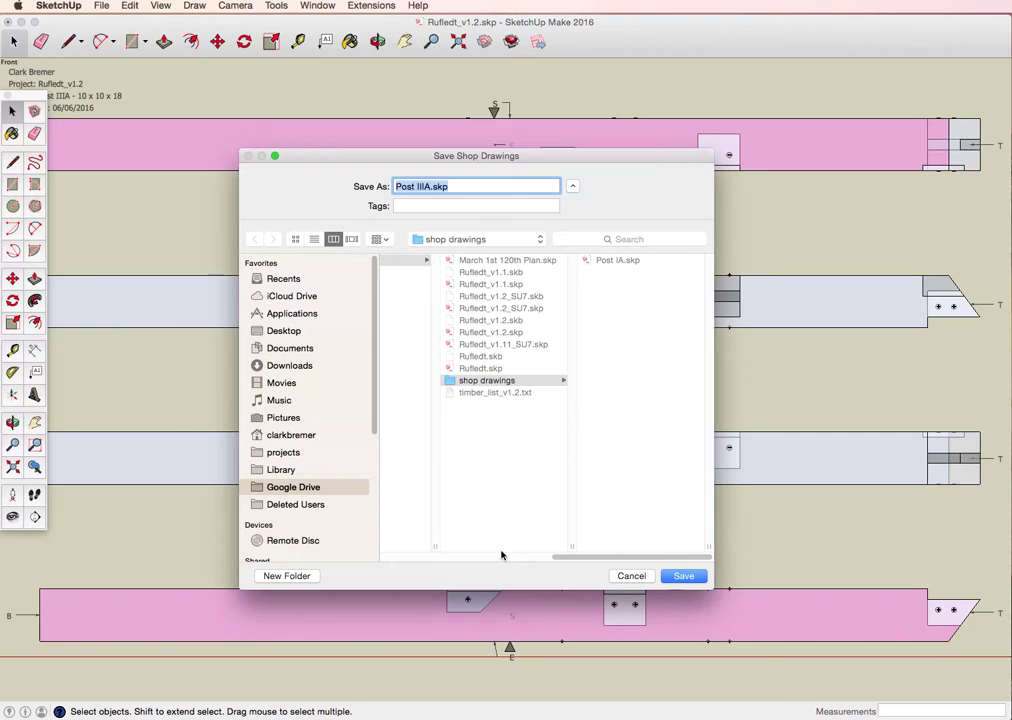
{"action": "left_click_drag", "start_coordinate": [578, 558], "coordinate": [485, 557]}
{"action": "left_click_drag", "start_coordinate": [565, 558], "coordinate": [655, 549]}
{"action": "left_click", "coordinate": [690, 577]}
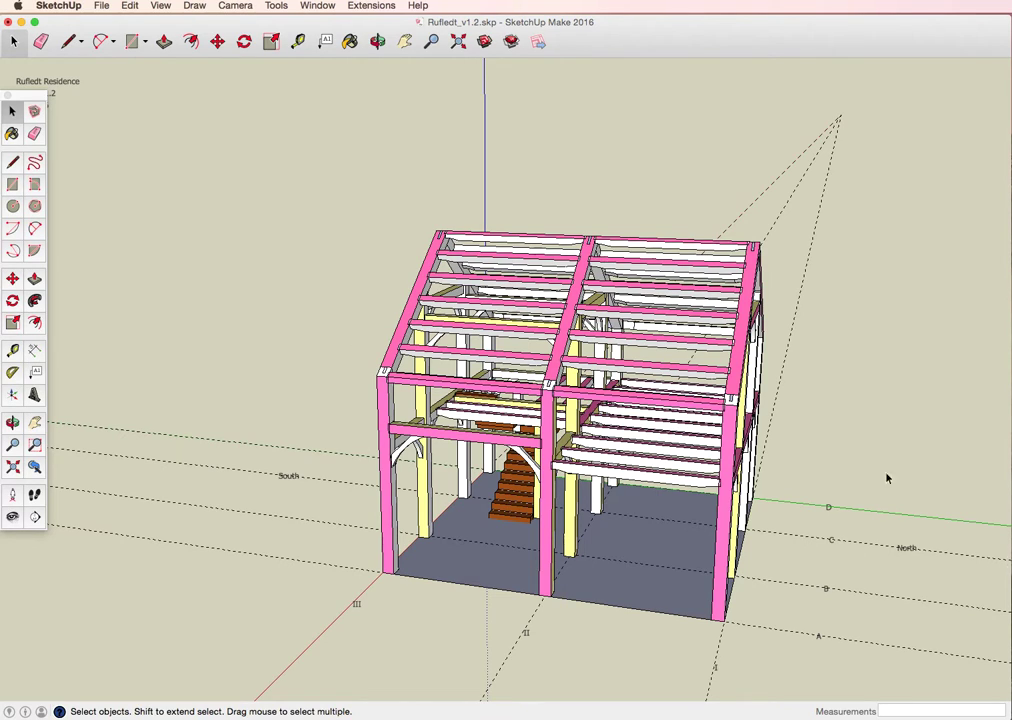
Open shop drawings/Post IIIA.skp from the File menu.
{"action": "left_click", "coordinate": [101, 6]}
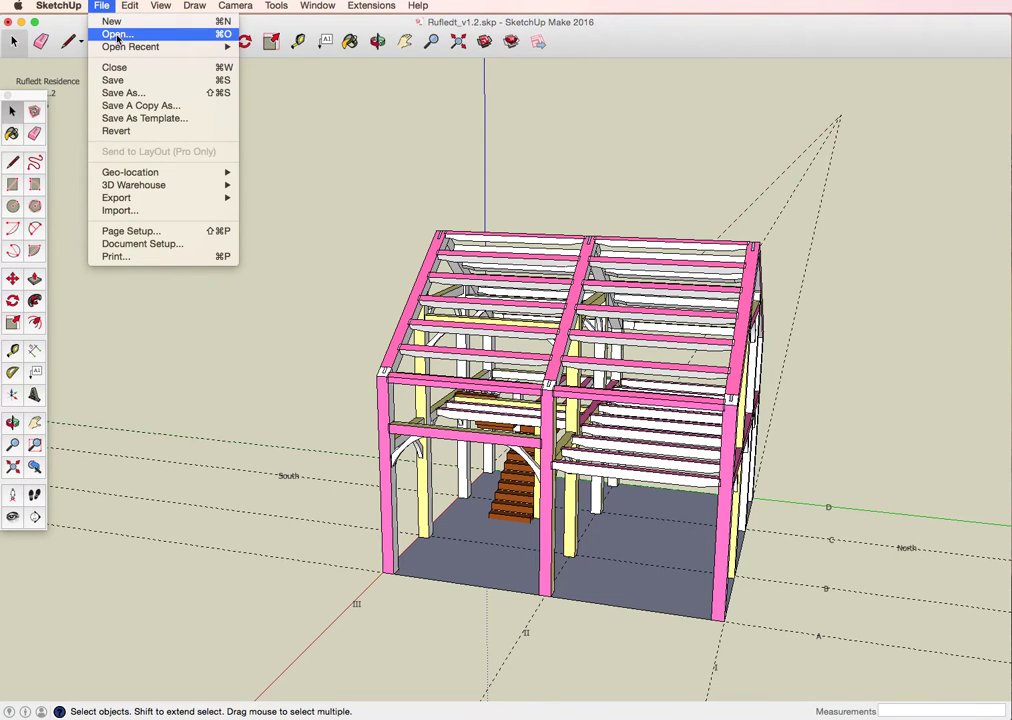
{"action": "left_click", "coordinate": [100, 34]}
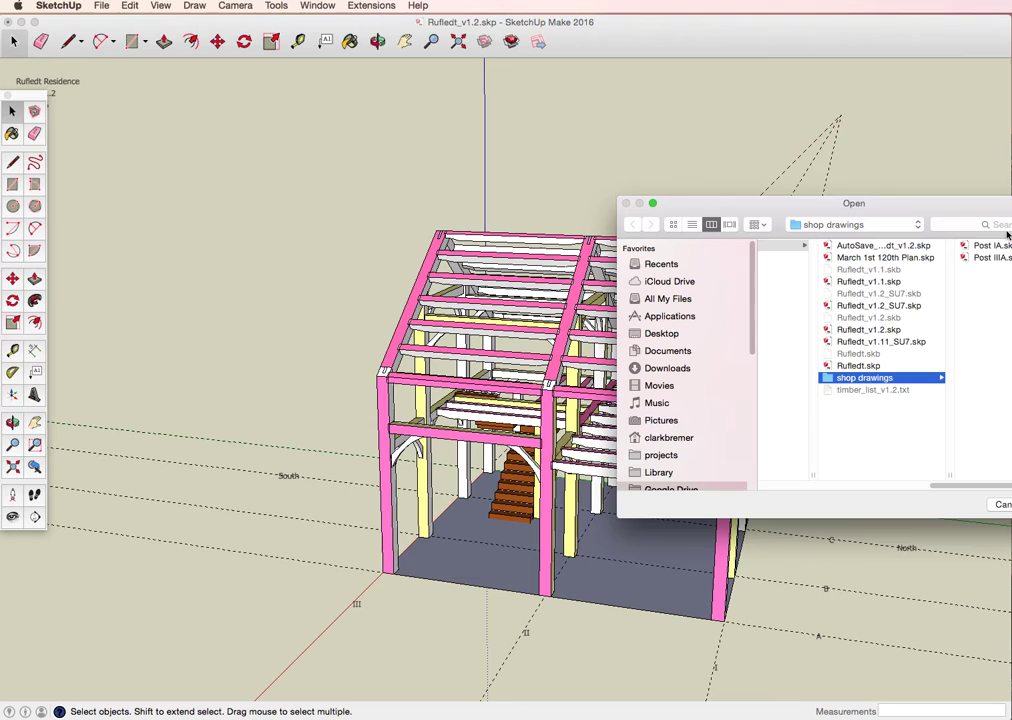
{"action": "left_click_drag", "start_coordinate": [952, 206], "coordinate": [775, 163]}
{"action": "left_click", "coordinate": [826, 218]}
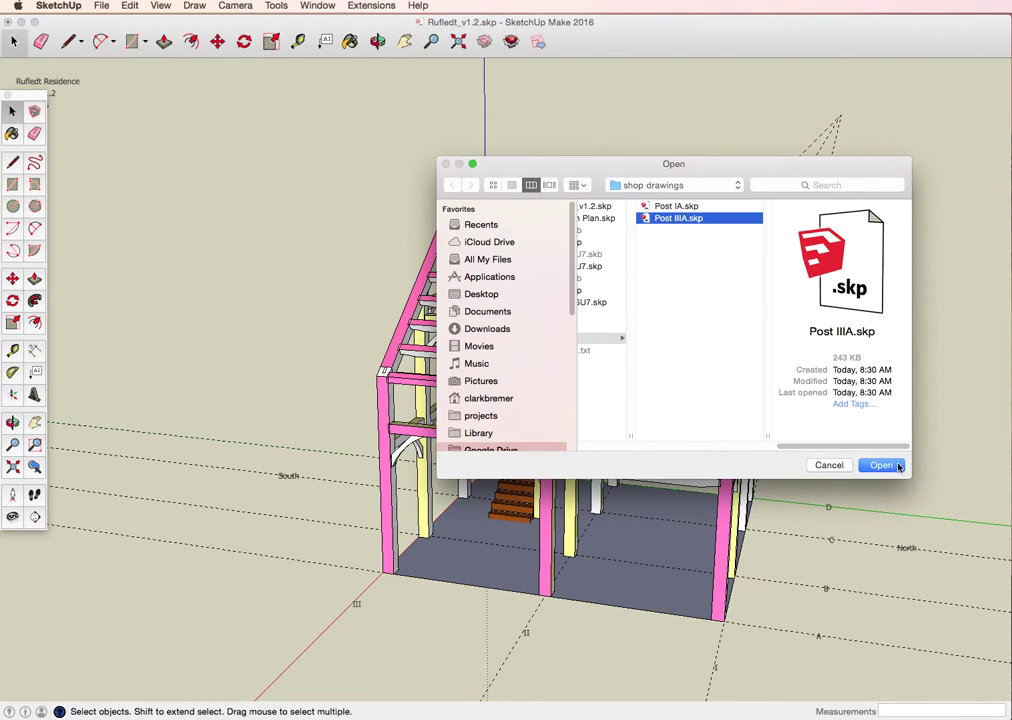
{"action": "left_click", "coordinate": [880, 466]}
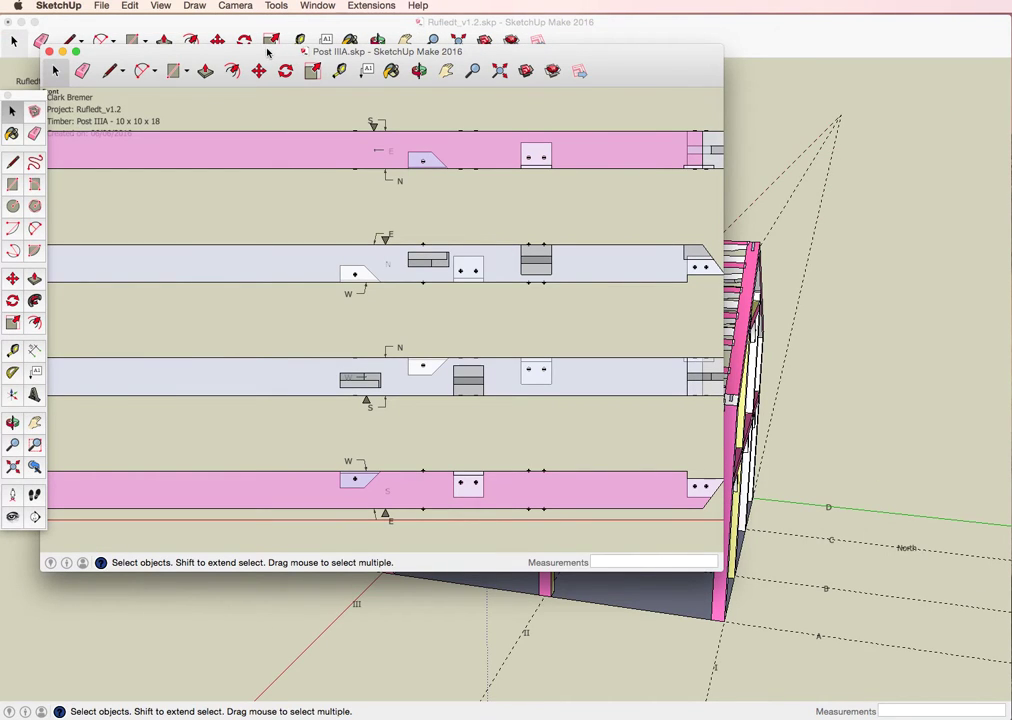
Enlarge the Post IIIA window to fill the screen and orbit to see the timbers in perspective.
{"action": "left_click_drag", "start_coordinate": [267, 50], "coordinate": [287, 31]}
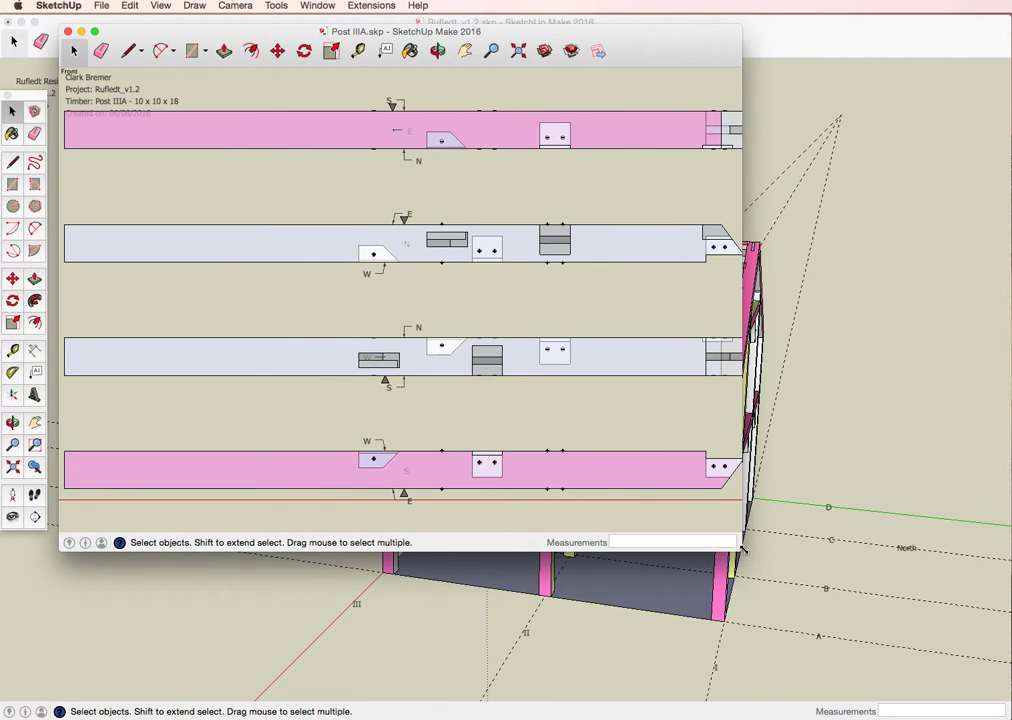
{"action": "mouse_move", "coordinate": [741, 551]}
{"action": "left_mouse_down"}
{"action": "mouse_move", "coordinate": [768, 580]}
{"action": "mouse_move", "coordinate": [996, 700]}
{"action": "mouse_move", "coordinate": [996, 685]}
{"action": "left_mouse_up"}
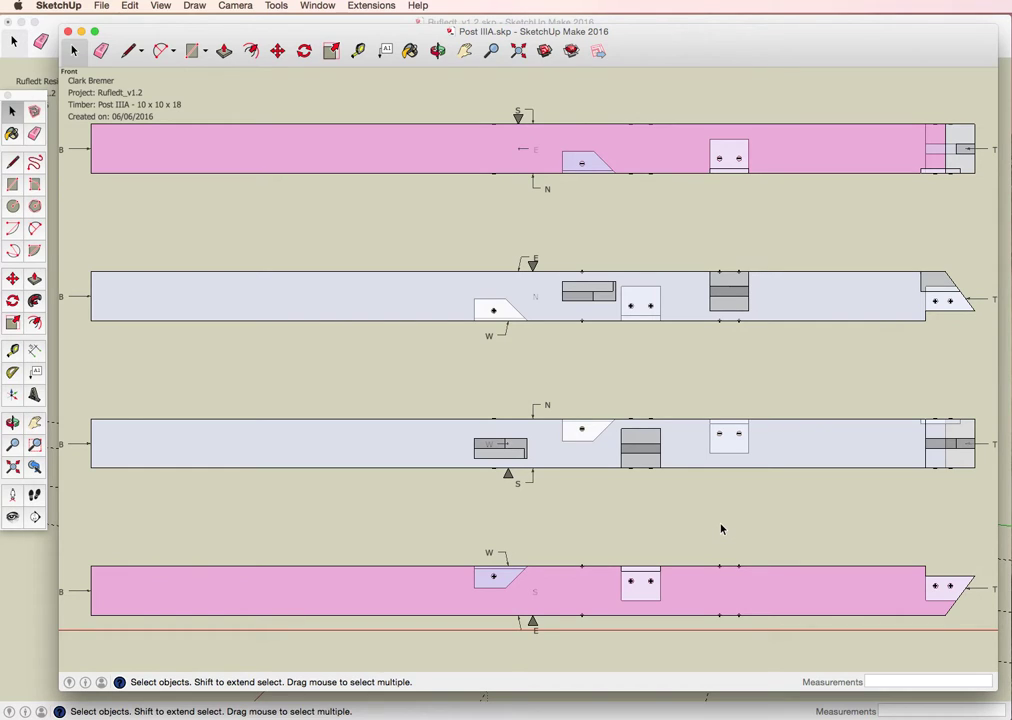
{"action": "scroll", "coordinate": [700, 517], "scroll_direction": "down", "scroll_amount": 3}
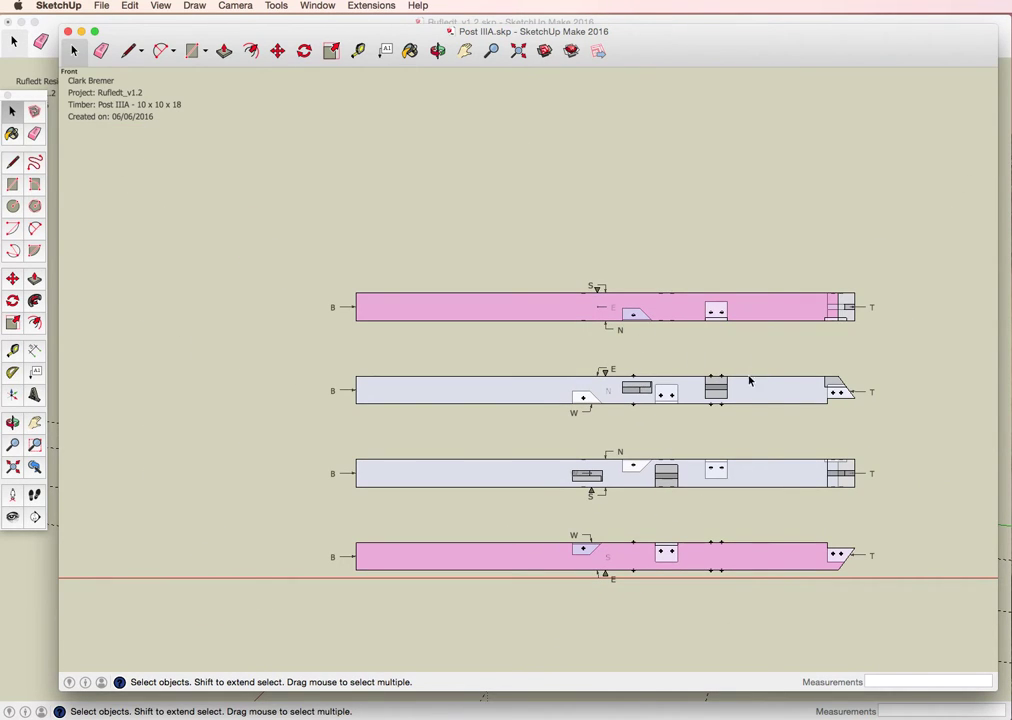
{"action": "middle_click_drag", "start_coordinate": [750, 382], "coordinate": [675, 516]}
Switch to Select and show the four post faces in the standard Front camera view.
{"action": "key", "text": "space"}
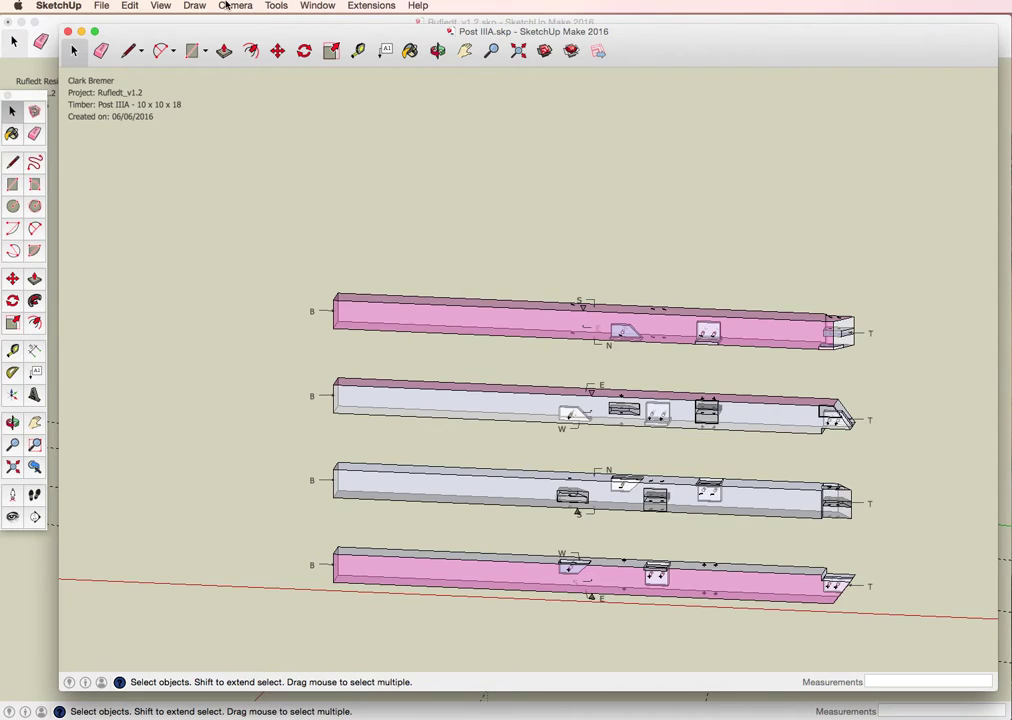
{"action": "left_click", "coordinate": [234, 6]}
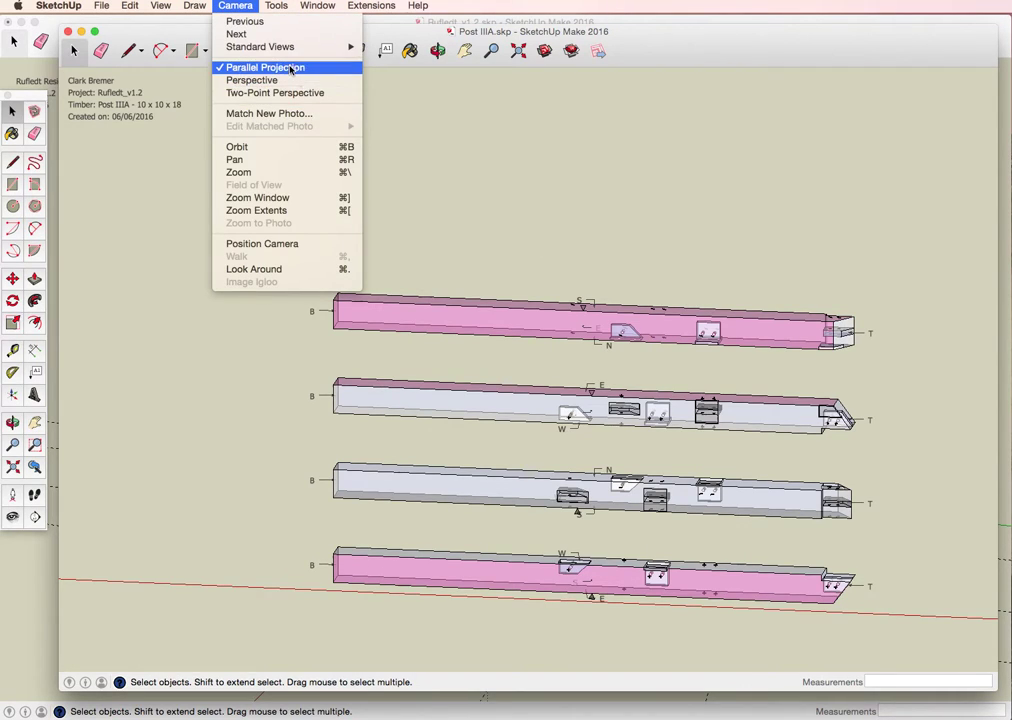
{"action": "mouse_move", "coordinate": [290, 47]}
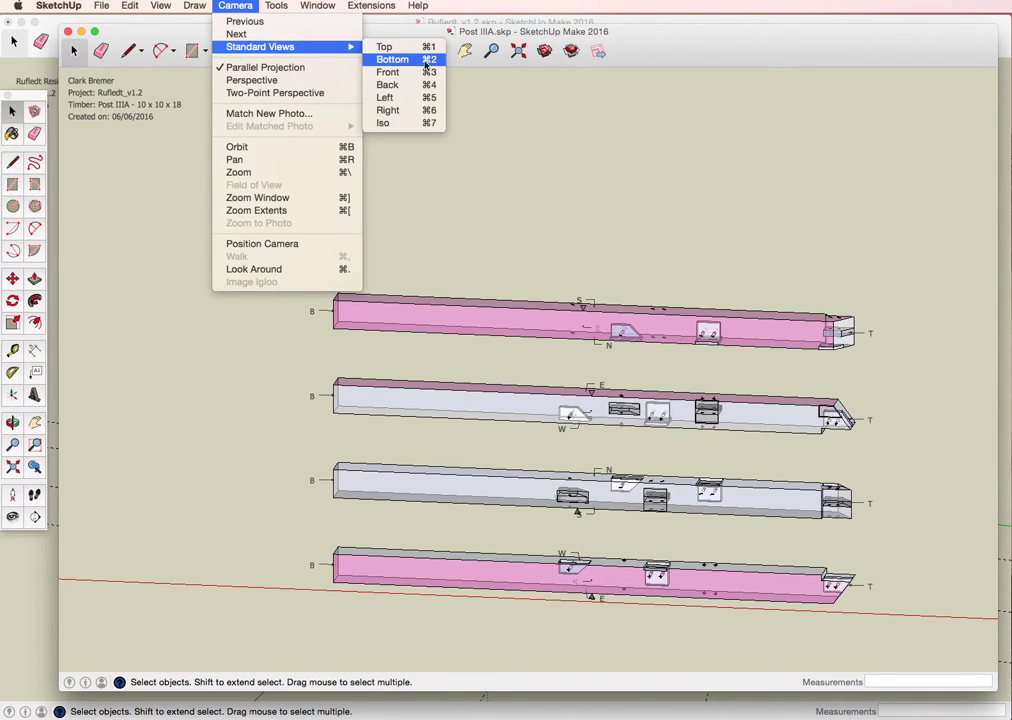
{"action": "left_click", "coordinate": [388, 72]}
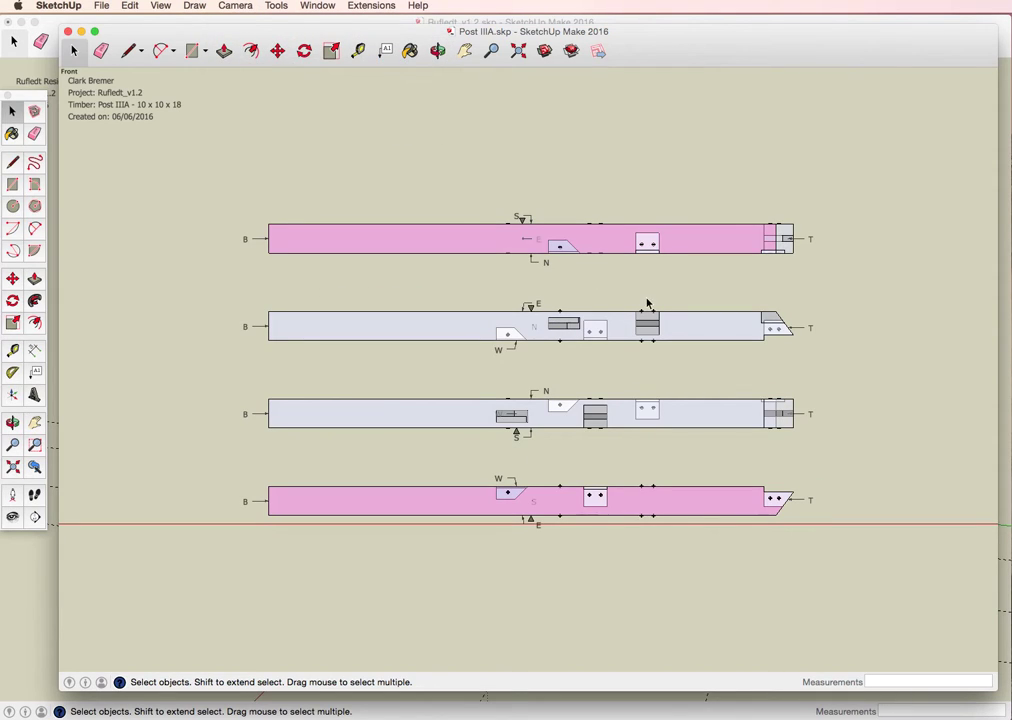
{"action": "scroll", "coordinate": [445, 358], "scroll_direction": "up", "scroll_amount": 3}
{"action": "scroll", "coordinate": [445, 358], "scroll_direction": "down", "scroll_amount": 1}
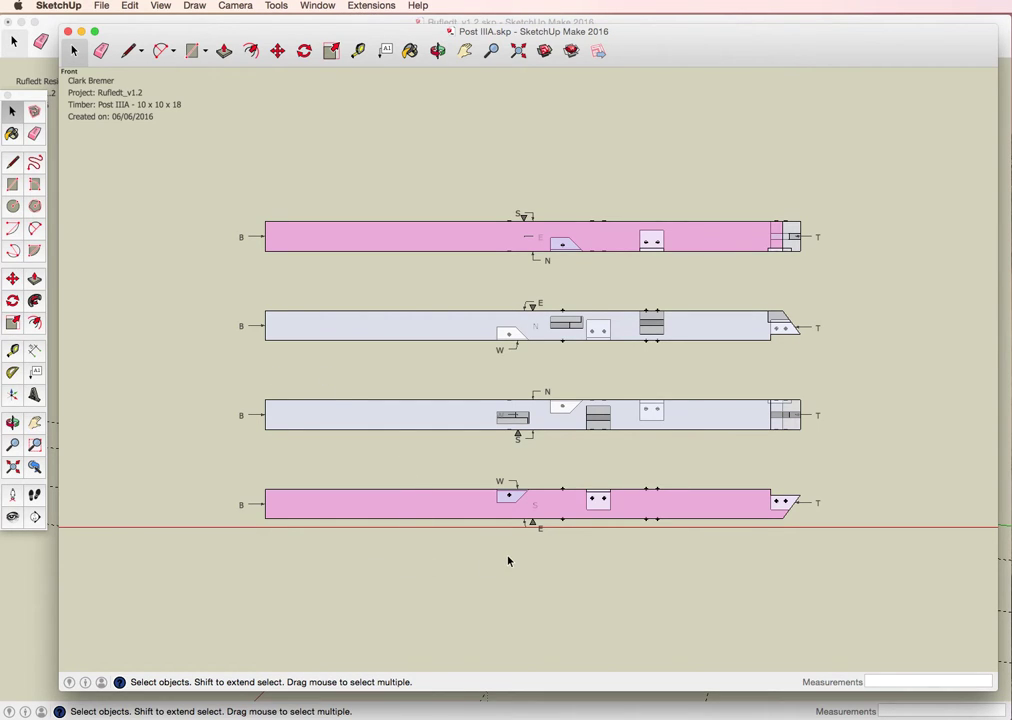
{"action": "scroll", "coordinate": [508, 561], "scroll_direction": "up", "scroll_amount": 3}
{"action": "scroll", "coordinate": [481, 499], "scroll_direction": "down", "scroll_amount": 2}
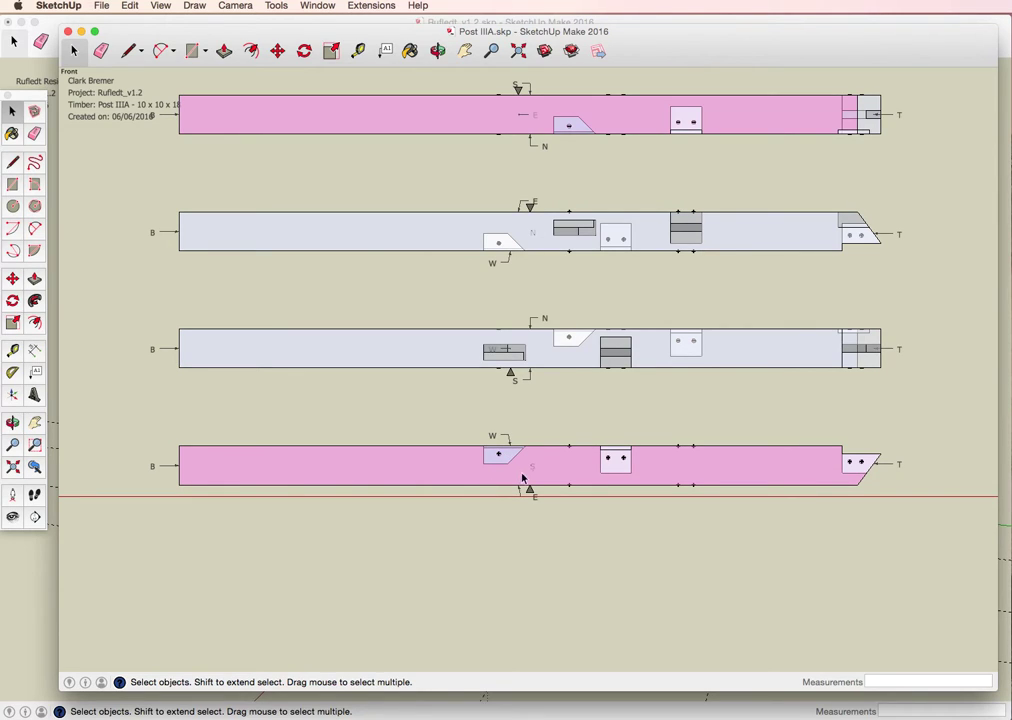
{"action": "left_click", "coordinate": [530, 490]}
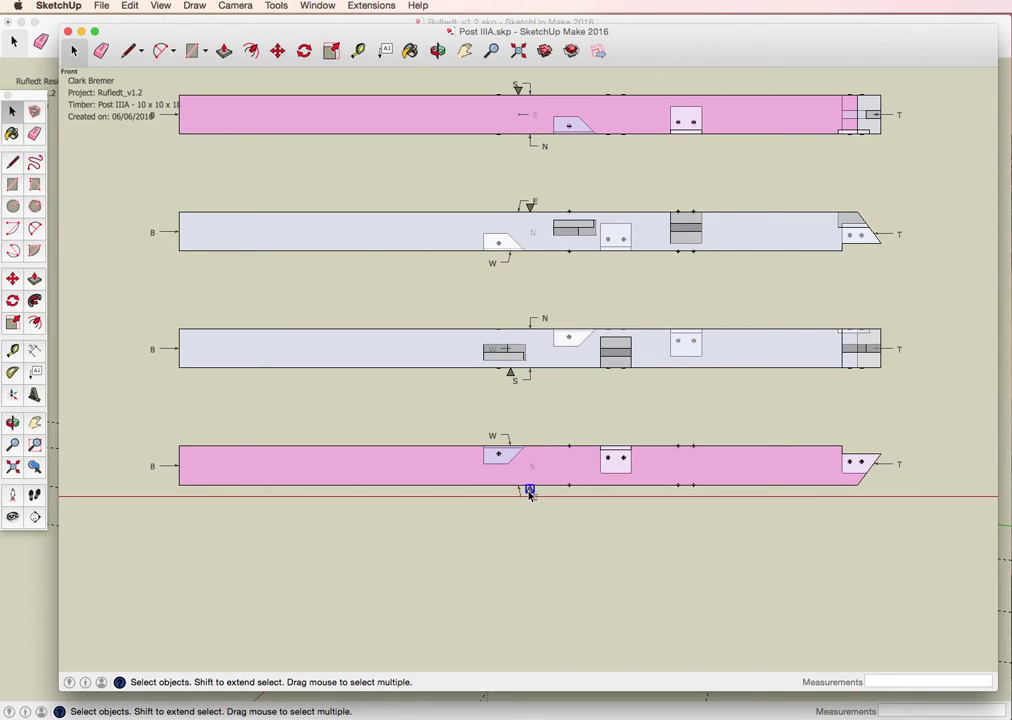
{"action": "left_click", "coordinate": [510, 372]}
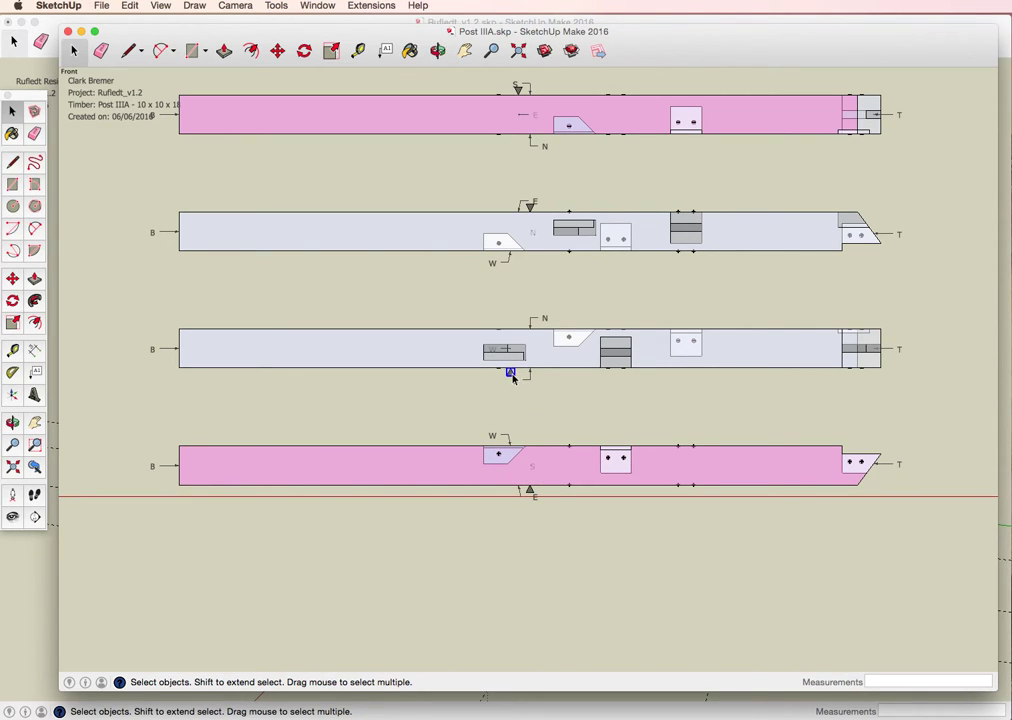
{"action": "left_click", "coordinate": [530, 206]}
{"action": "left_click", "coordinate": [438, 178]}
Dimension the bottom timber face with 6' 6", 9' 8" and 14' 2" overall length above it.
{"action": "left_click", "coordinate": [35, 351]}
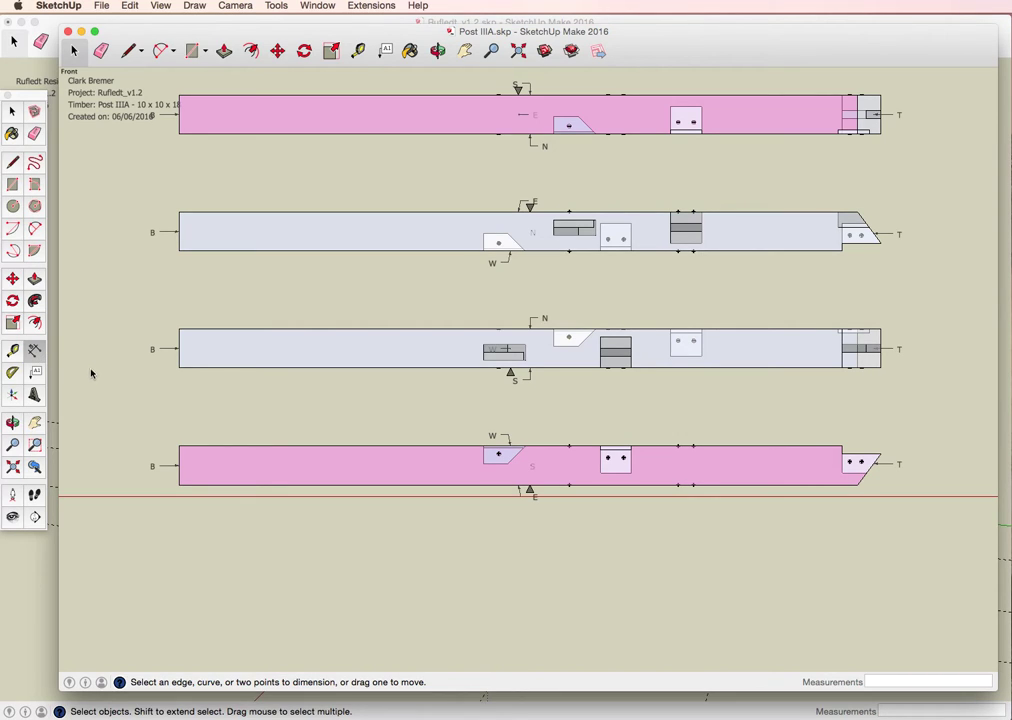
{"action": "left_click", "coordinate": [181, 452]}
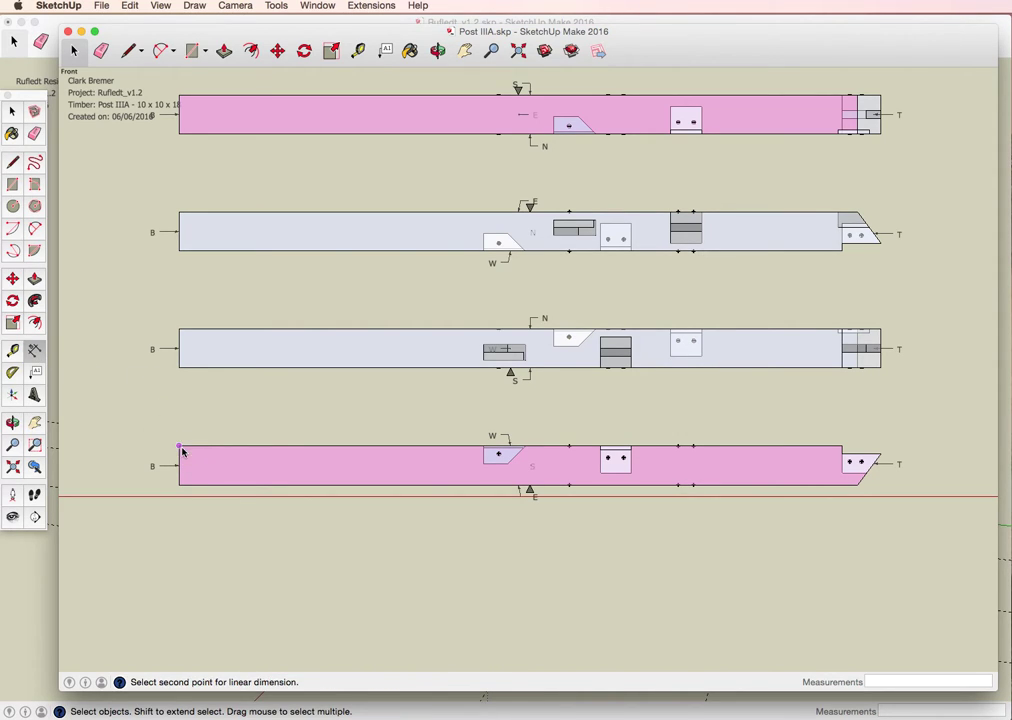
{"action": "left_click", "coordinate": [482, 446]}
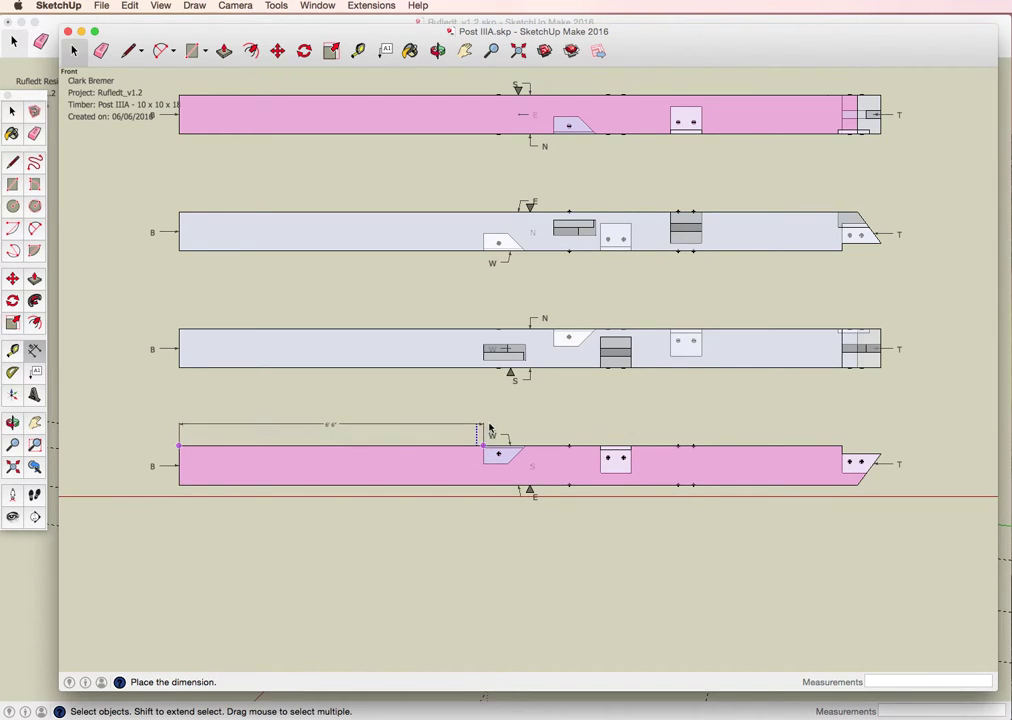
{"action": "left_click", "coordinate": [488, 419]}
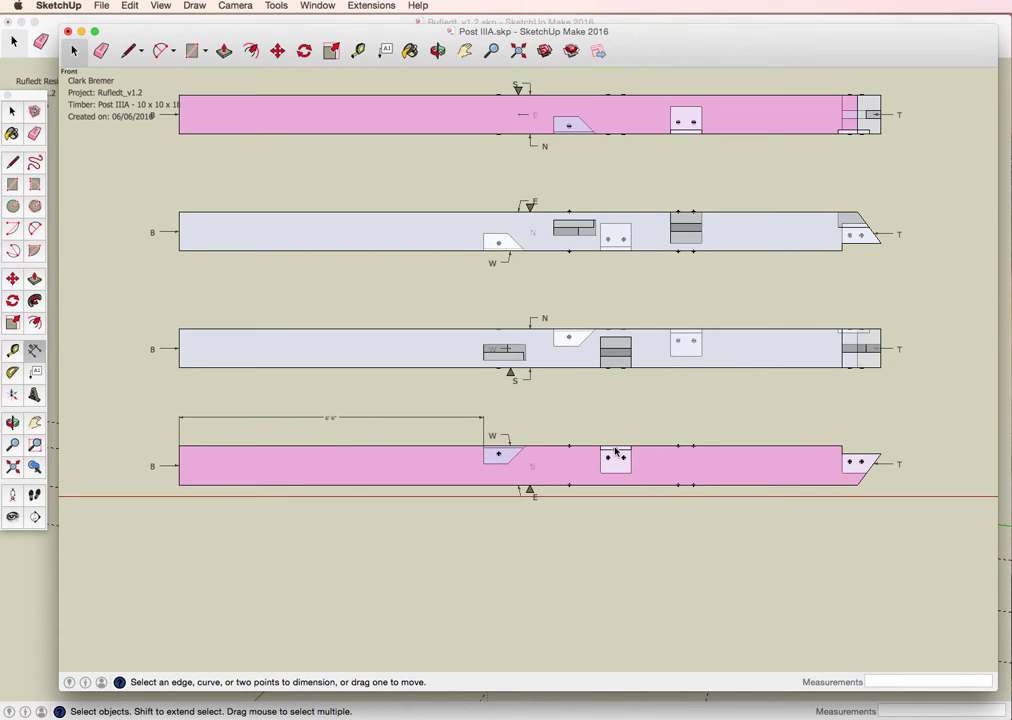
{"action": "left_click", "coordinate": [630, 446]}
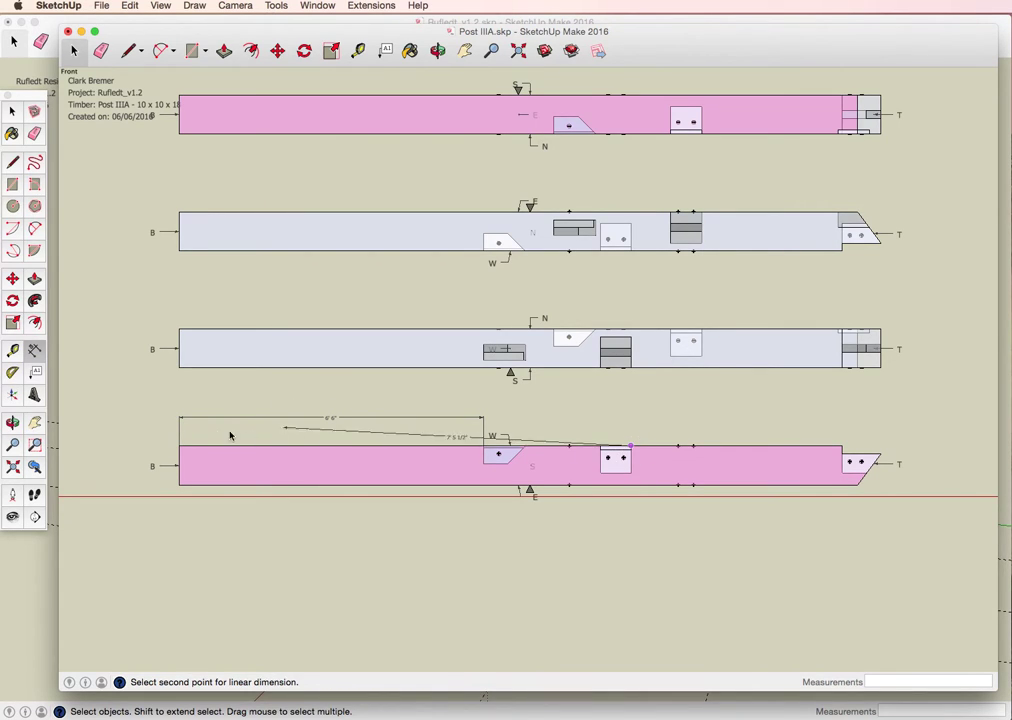
{"action": "left_click", "coordinate": [180, 446]}
{"action": "left_click", "coordinate": [183, 405]}
{"action": "left_click", "coordinate": [835, 446]}
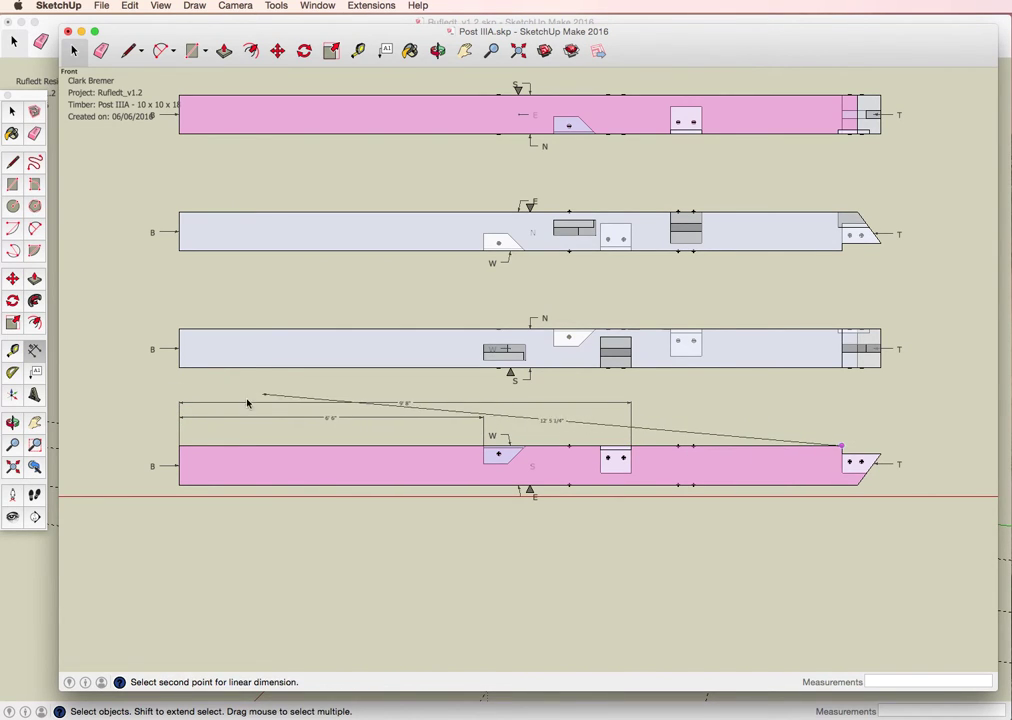
{"action": "left_click", "coordinate": [180, 446]}
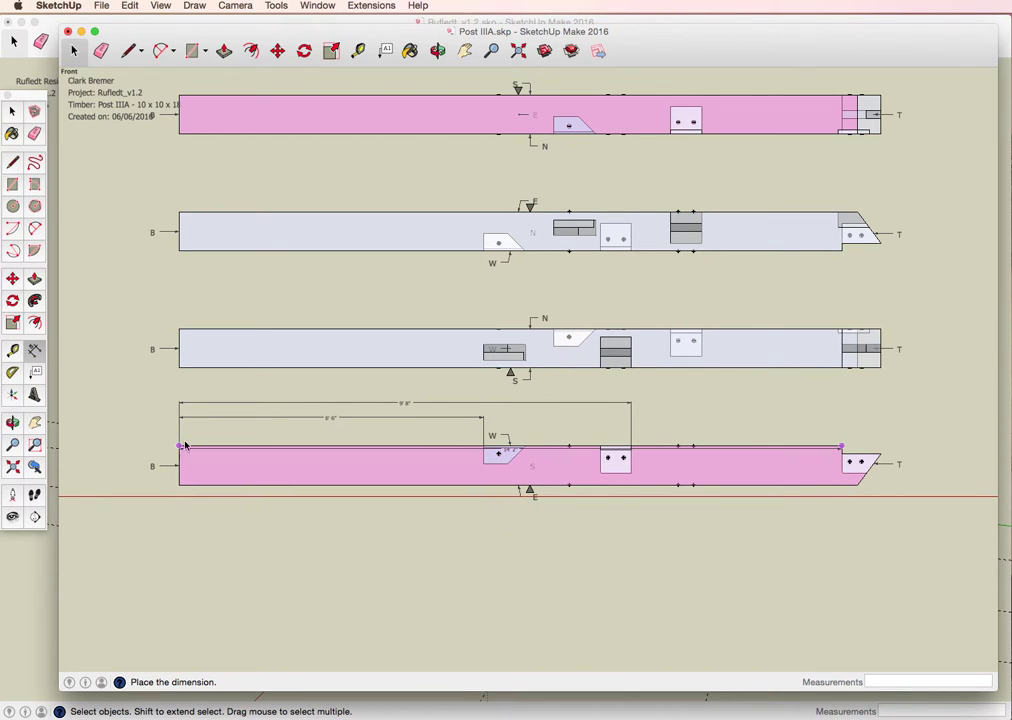
{"action": "left_click", "coordinate": [187, 392]}
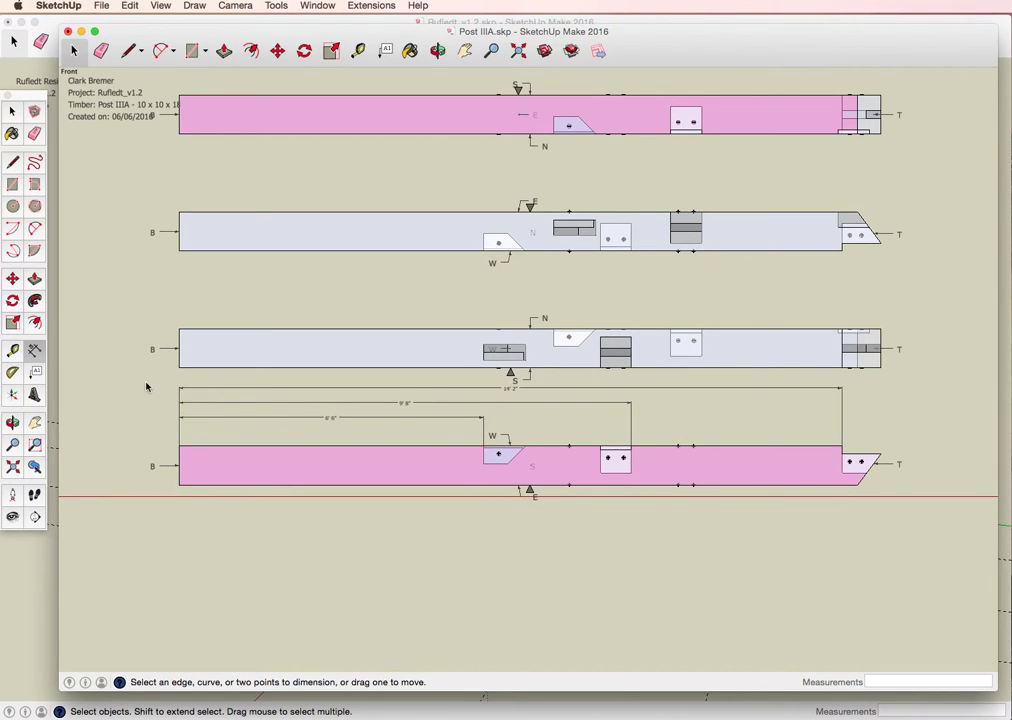
Select the bottom timber face with its dimensions and move it lower on the sheet.
{"action": "key", "text": "space"}
{"action": "left_click_drag", "start_coordinate": [102, 376], "coordinate": [924, 513]}
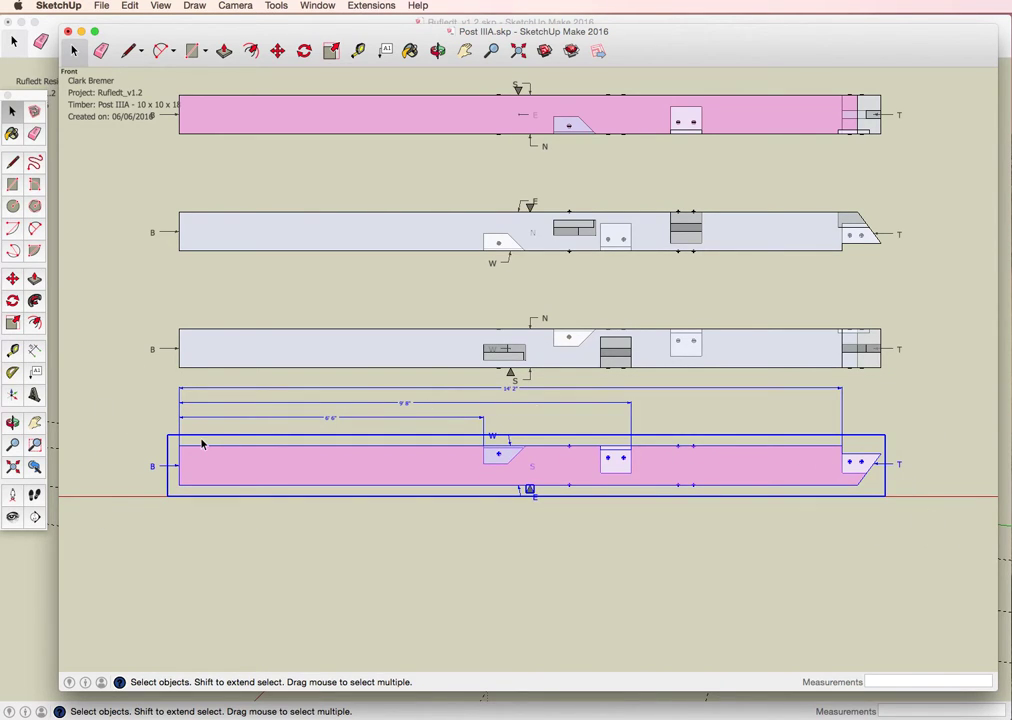
{"action": "key", "text": "m"}
{"action": "left_click", "coordinate": [176, 447]}
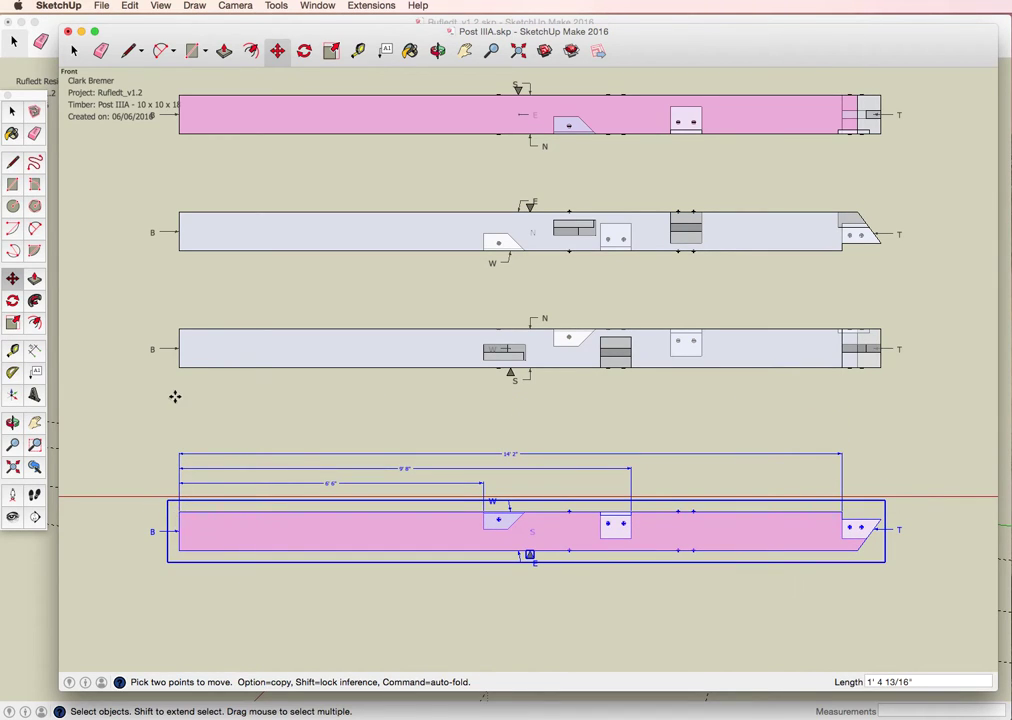
{"action": "key", "text": "space"}
{"action": "left_click", "coordinate": [265, 388]}
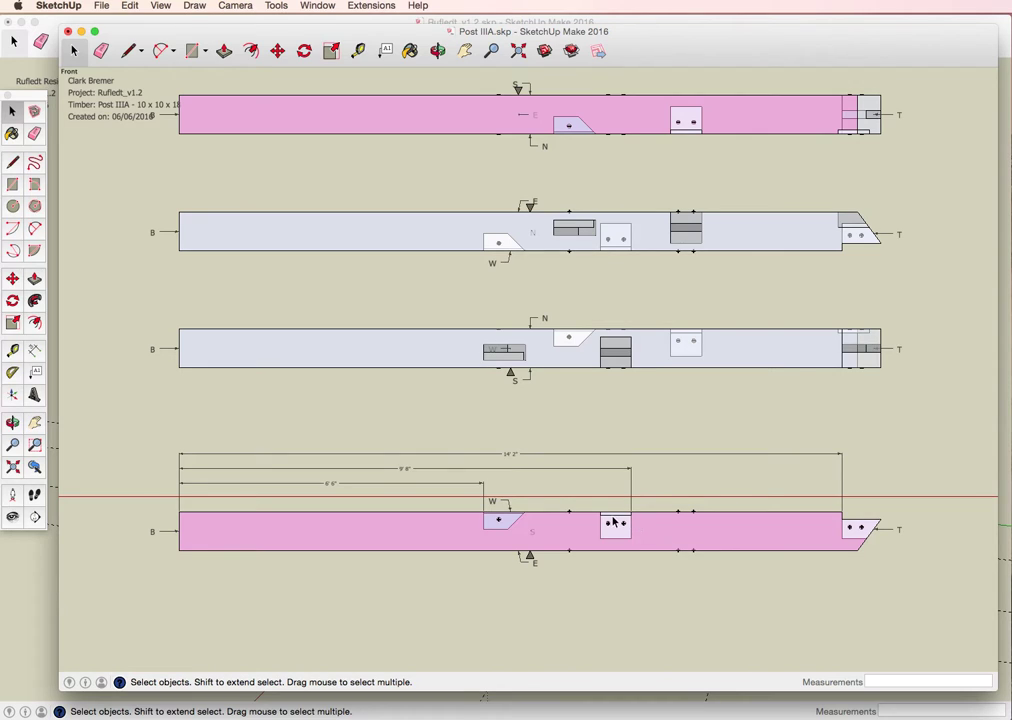
Dimension the white block's corner and its vertical offset down to the timber's bottom edge.
{"action": "scroll", "coordinate": [614, 537], "scroll_direction": "up", "scroll_amount": 6}
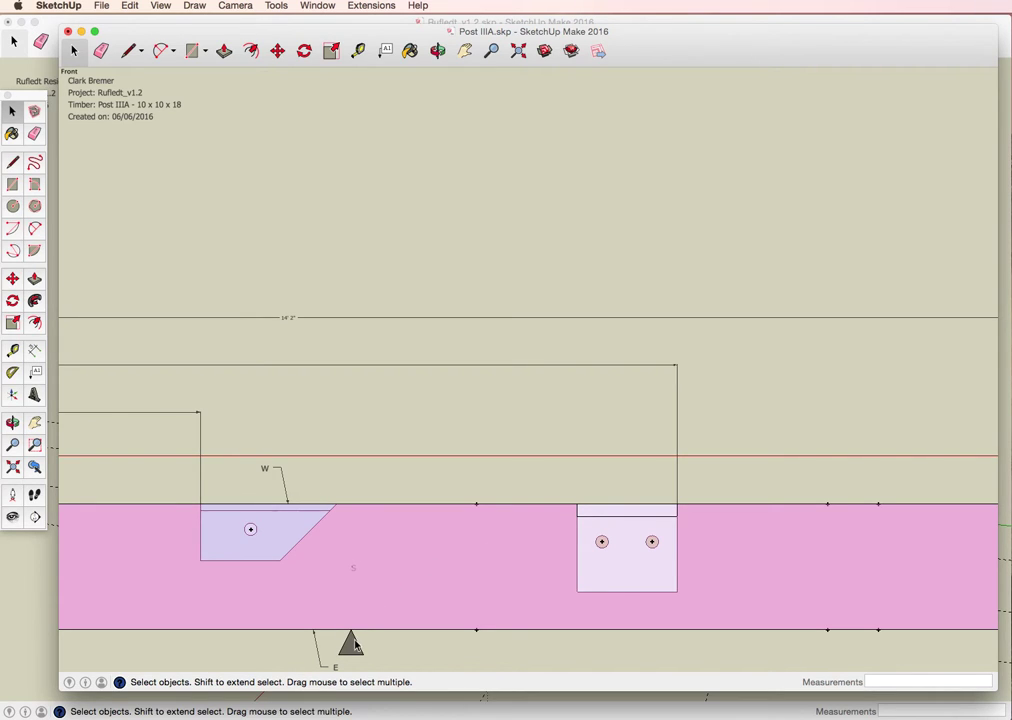
{"action": "left_click", "coordinate": [35, 350]}
{"action": "left_click", "coordinate": [579, 518]}
{"action": "left_click", "coordinate": [578, 512]}
{"action": "left_click", "coordinate": [558, 513]}
{"action": "left_click", "coordinate": [578, 520]}
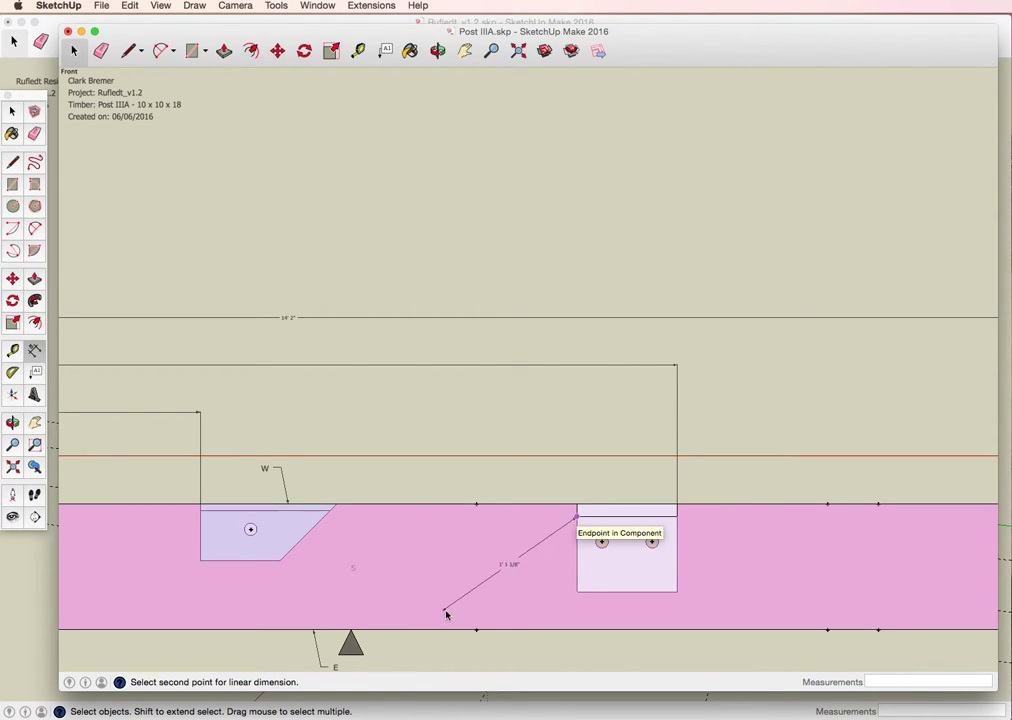
{"action": "left_click", "coordinate": [477, 631]}
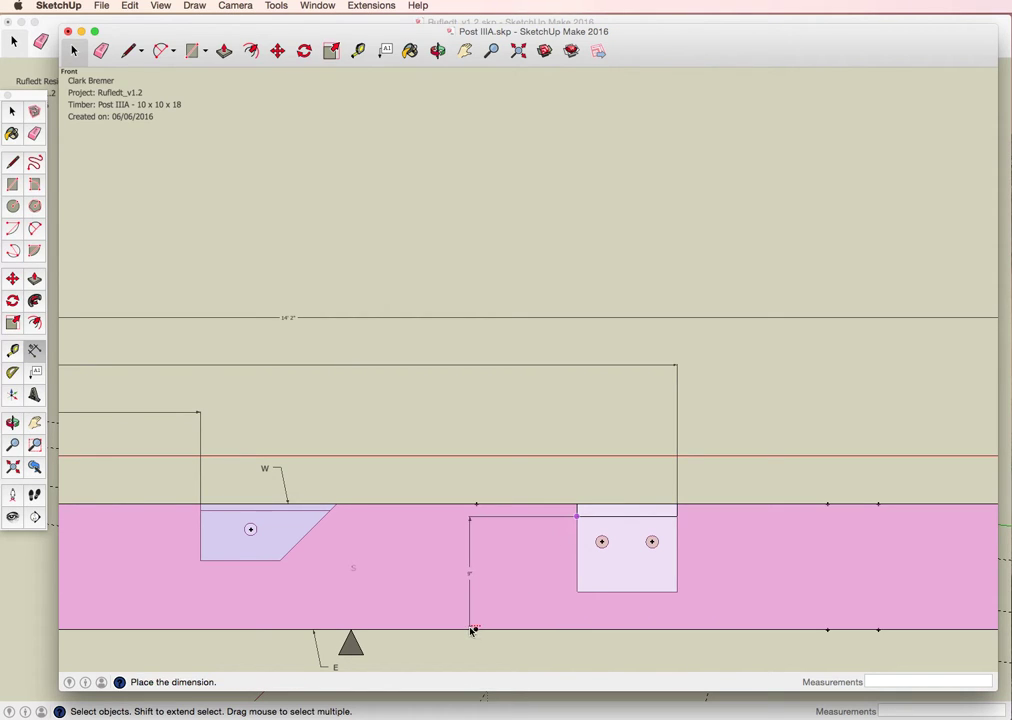
{"action": "left_click", "coordinate": [510, 631]}
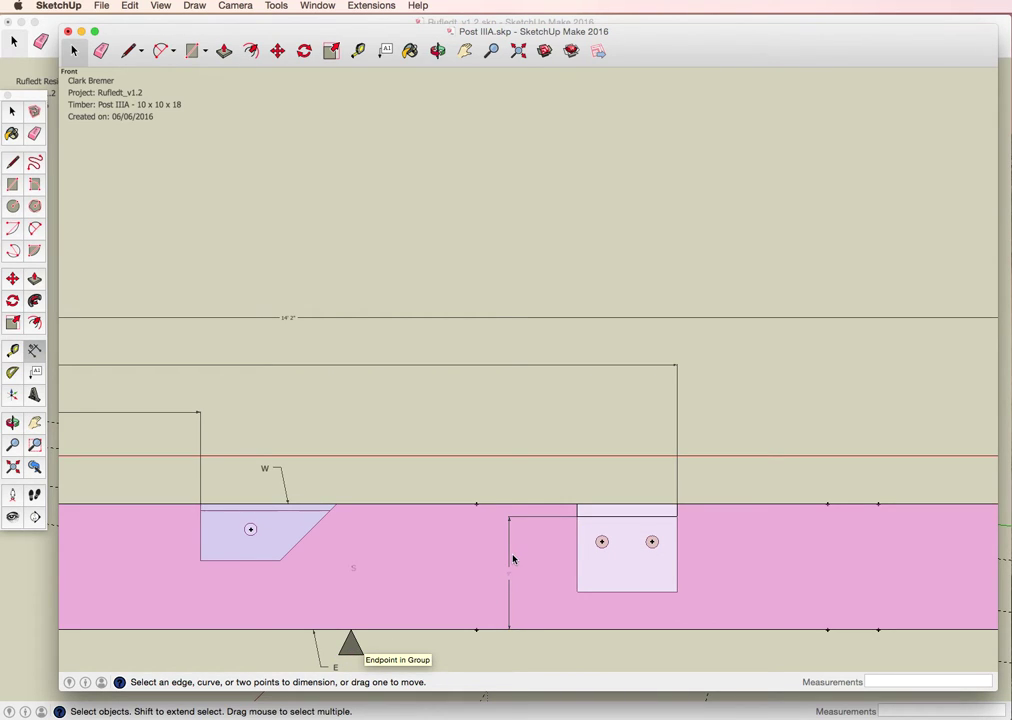
Dimension the peg holes at 2" and 6" from the block's left corner, plus one from its right corner.
{"action": "left_click", "coordinate": [577, 506]}
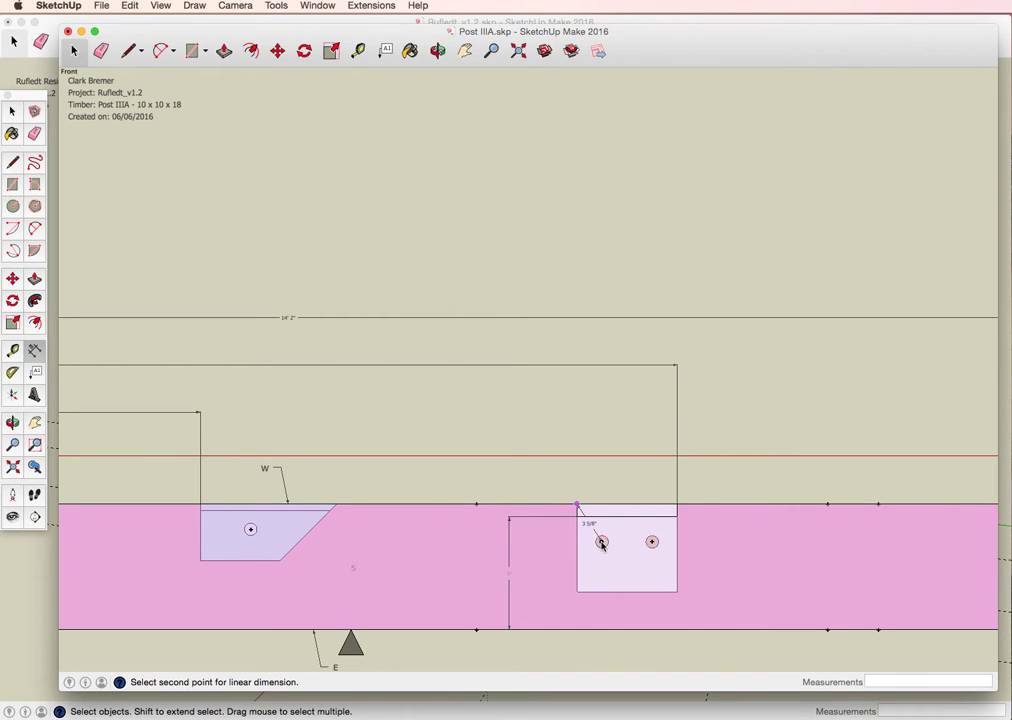
{"action": "left_click", "coordinate": [601, 541]}
{"action": "left_click", "coordinate": [595, 425]}
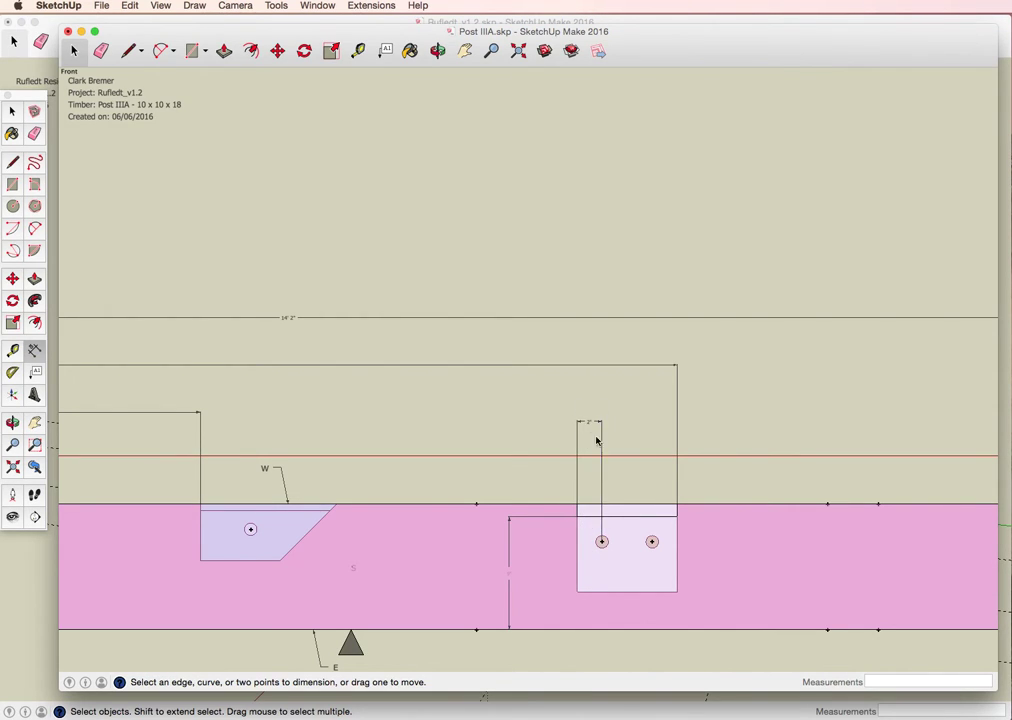
{"action": "left_click", "coordinate": [651, 542]}
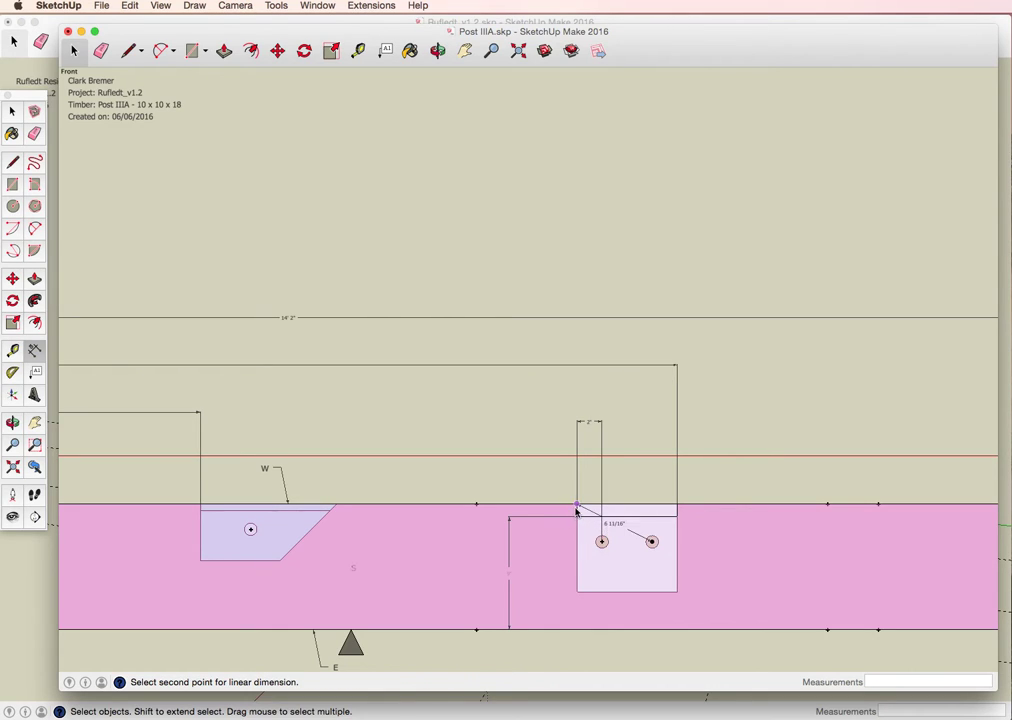
{"action": "left_click", "coordinate": [577, 507]}
{"action": "left_click", "coordinate": [567, 392]}
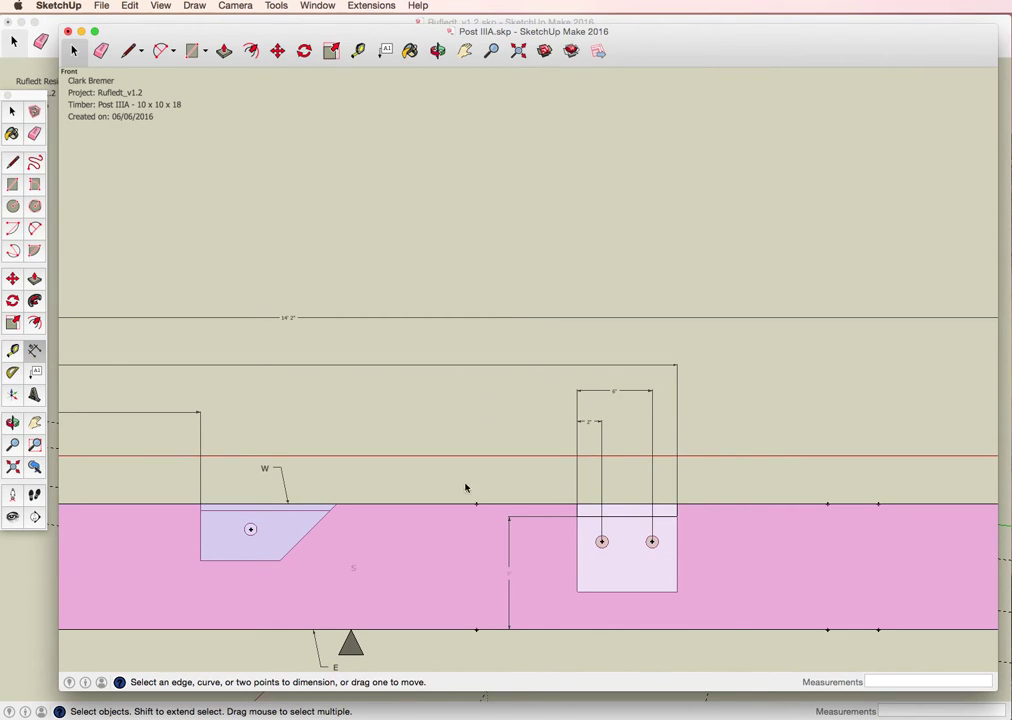
{"action": "left_click", "coordinate": [677, 507]}
{"action": "left_click", "coordinate": [601, 541]}
{"action": "left_click", "coordinate": [738, 542]}
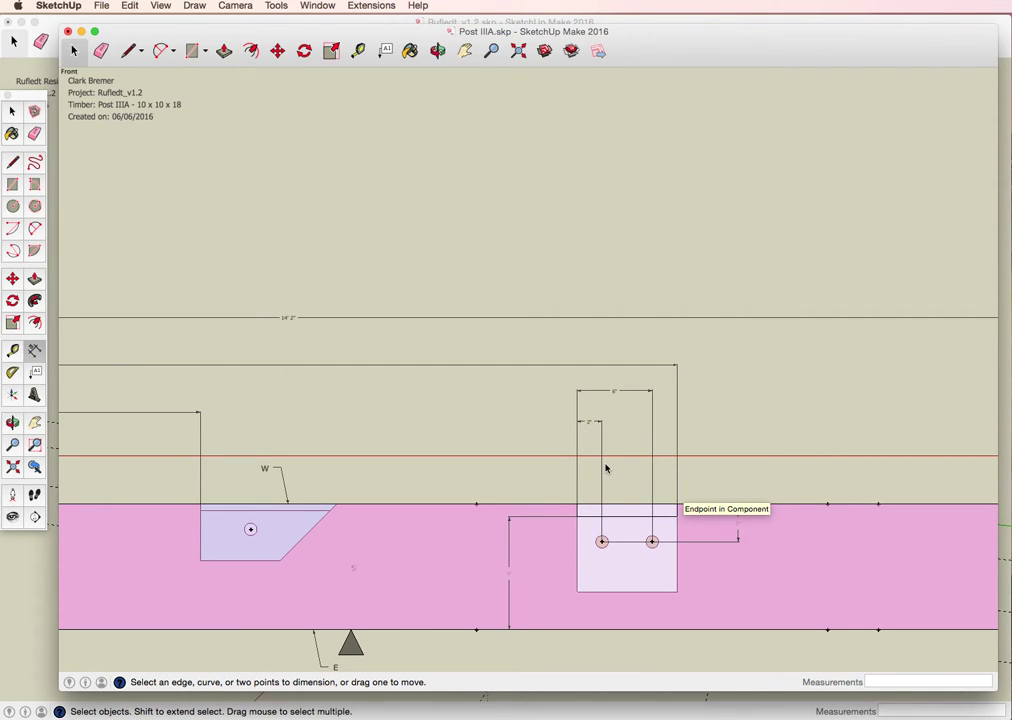
{"action": "scroll", "coordinate": [605, 467], "scroll_direction": "down", "scroll_amount": 5}
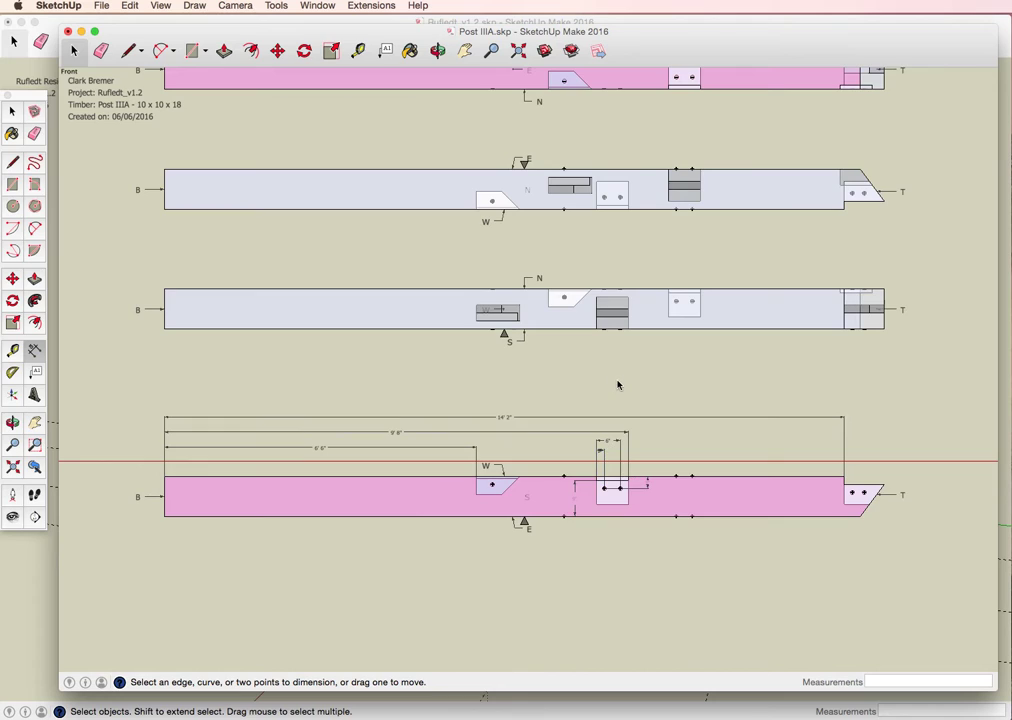
Return to the straight Front standard view after a slight orbit.
{"action": "scroll", "coordinate": [617, 375], "scroll_direction": "down", "scroll_amount": 3}
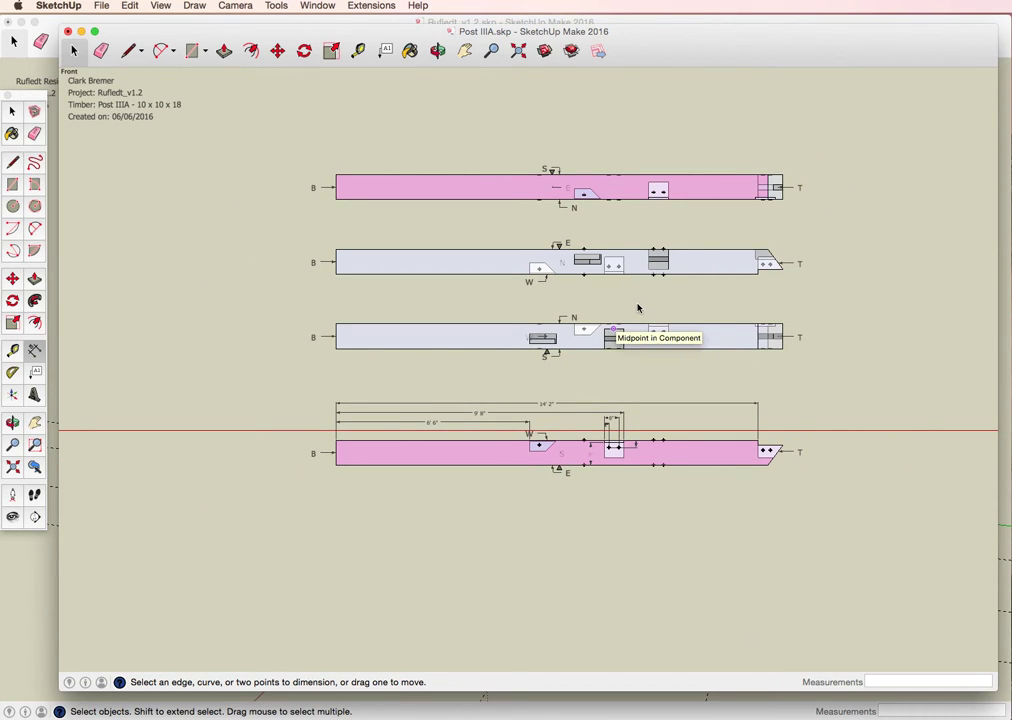
{"action": "middle_click_drag", "start_coordinate": [638, 308], "coordinate": [630, 337]}
{"action": "scroll", "coordinate": [630, 337], "scroll_direction": "up", "scroll_amount": 2}
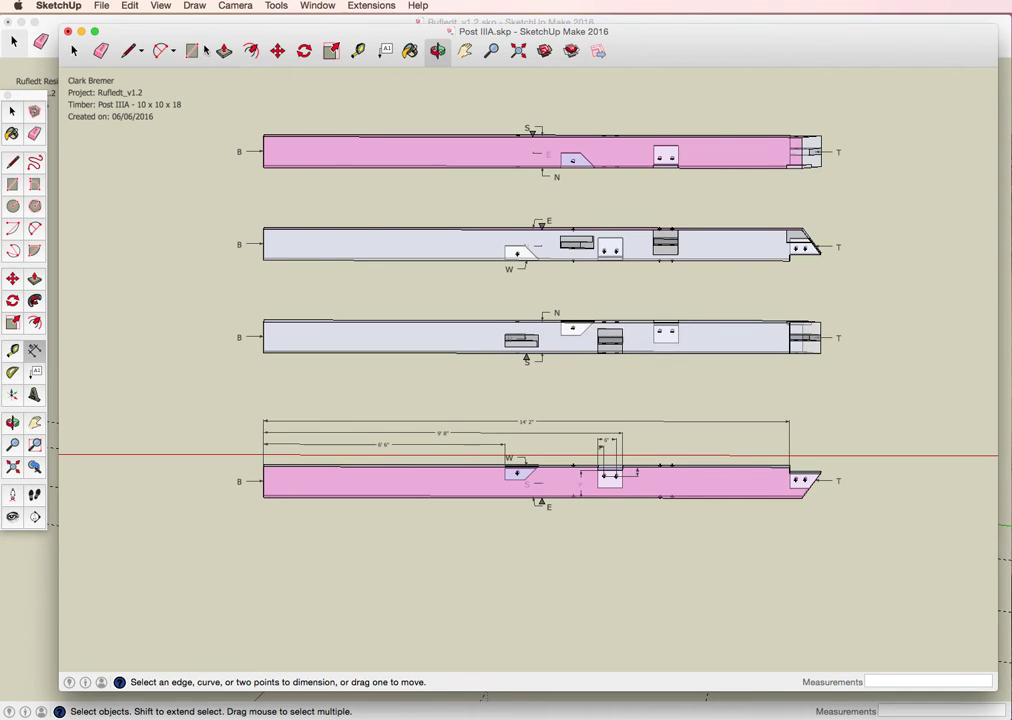
{"action": "left_click", "coordinate": [234, 7]}
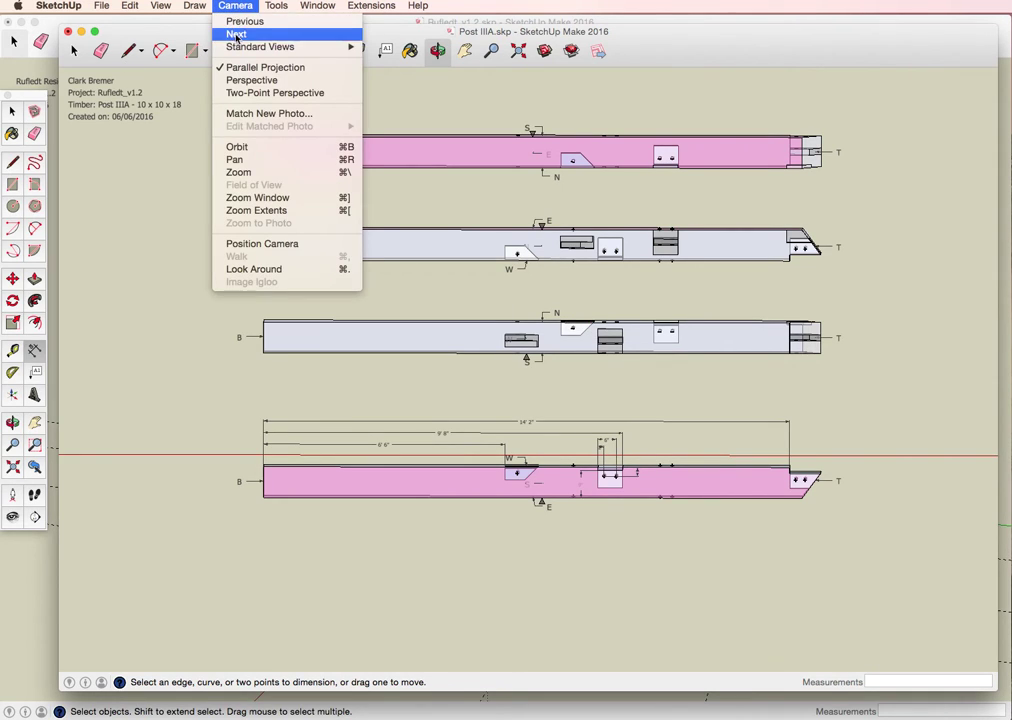
{"action": "mouse_move", "coordinate": [285, 47]}
{"action": "left_click", "coordinate": [414, 72]}
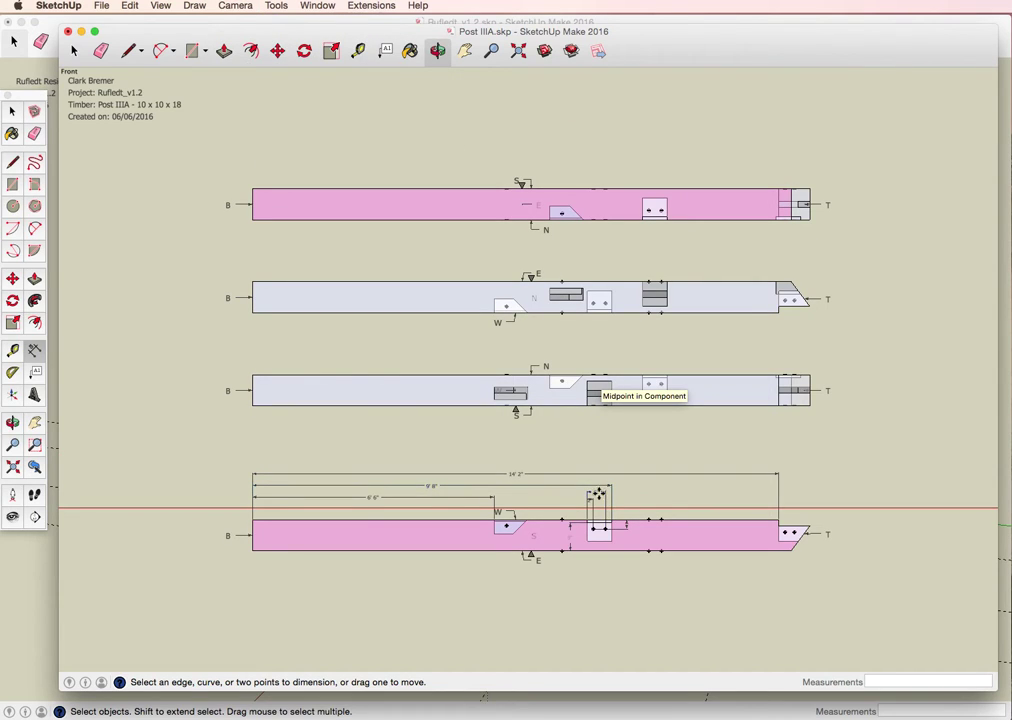
Set the 2" peg dimension's text position to Outside Start.
{"action": "left_click", "coordinate": [597, 492]}
{"action": "scroll", "coordinate": [597, 512], "scroll_direction": "up", "scroll_amount": 4}
{"action": "scroll", "coordinate": [594, 506], "scroll_direction": "down", "scroll_amount": 1}
{"action": "right_click", "coordinate": [591, 503]}
{"action": "mouse_move", "coordinate": [640, 566]}
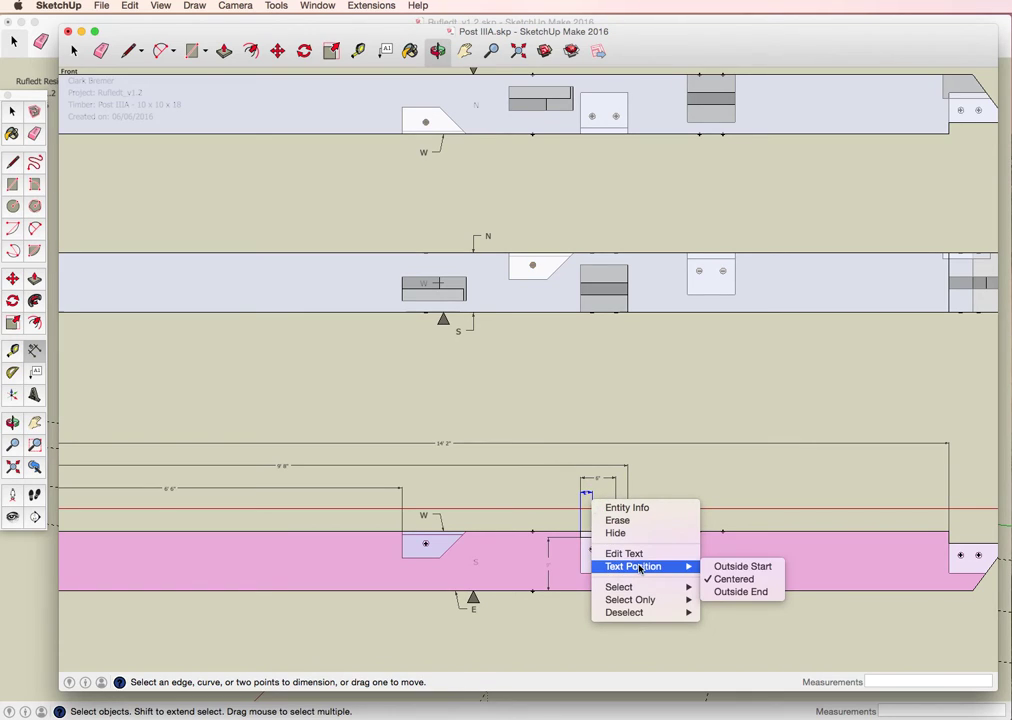
{"action": "left_click", "coordinate": [768, 567]}
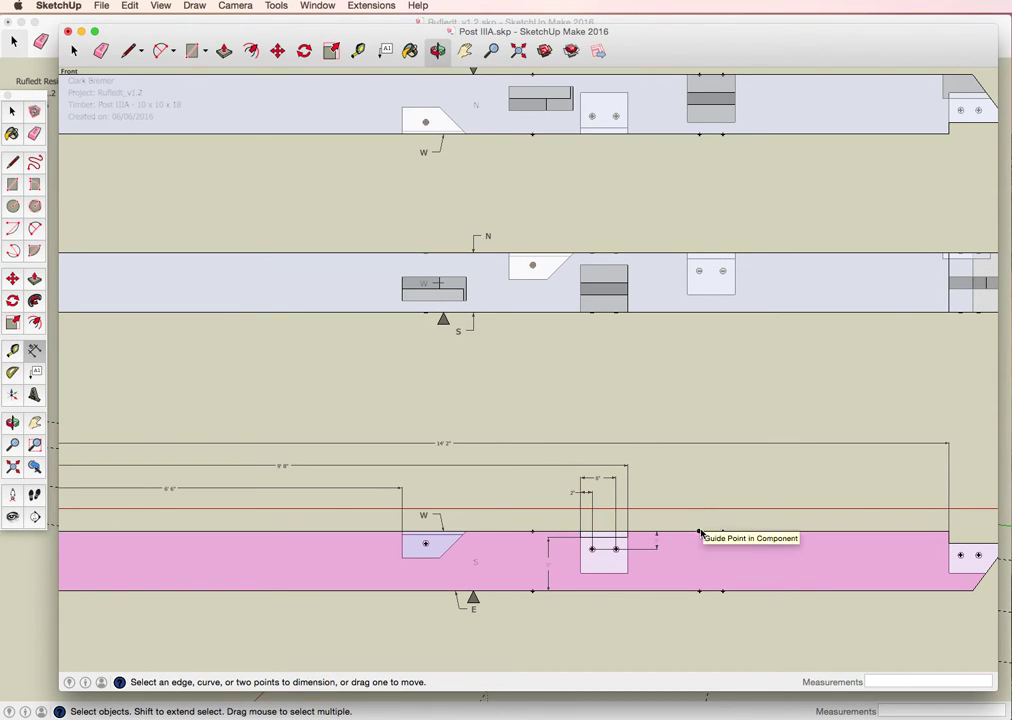
{"action": "scroll", "coordinate": [621, 518], "scroll_direction": "up", "scroll_amount": 1}
{"action": "scroll", "coordinate": [621, 518], "scroll_direction": "down", "scroll_amount": 4}
{"action": "scroll", "coordinate": [618, 515], "scroll_direction": "up", "scroll_amount": 2}
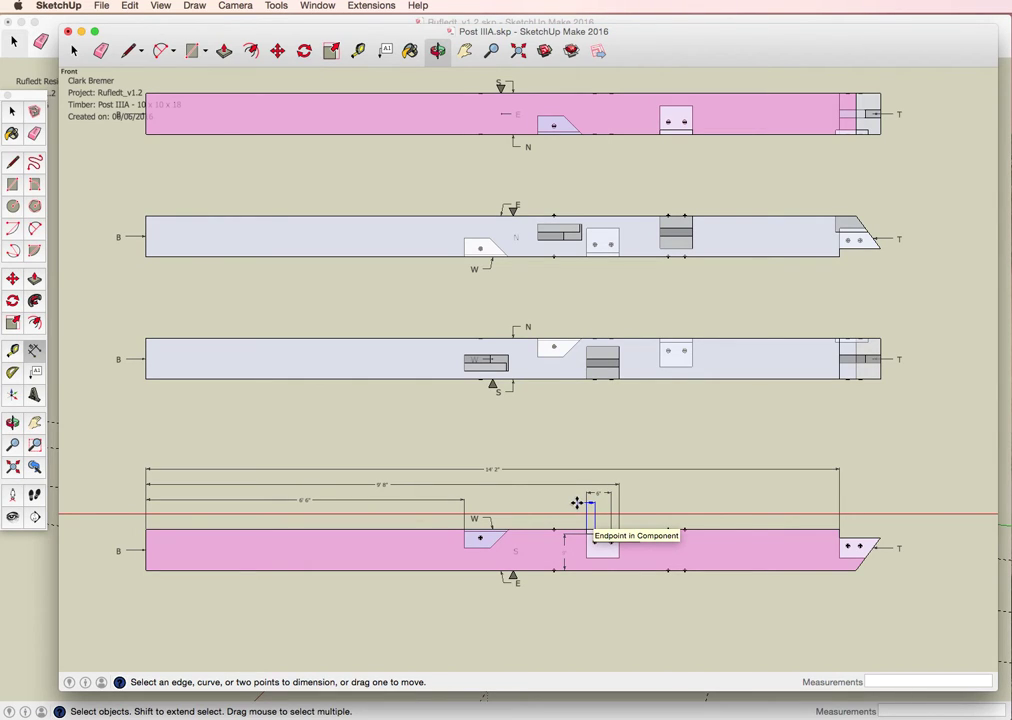
Add two depth dimensions beside the grey mortise on the third timber face.
{"action": "left_click", "coordinate": [577, 503]}
{"action": "left_click", "coordinate": [595, 541]}
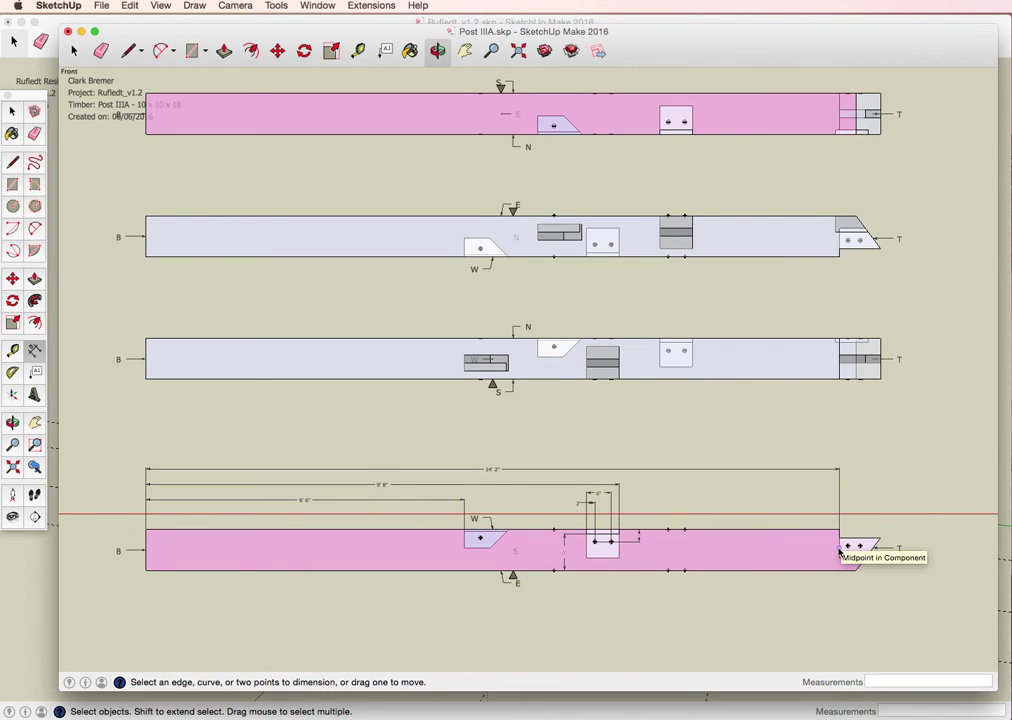
{"action": "left_click", "coordinate": [619, 378]}
{"action": "left_click", "coordinate": [622, 370]}
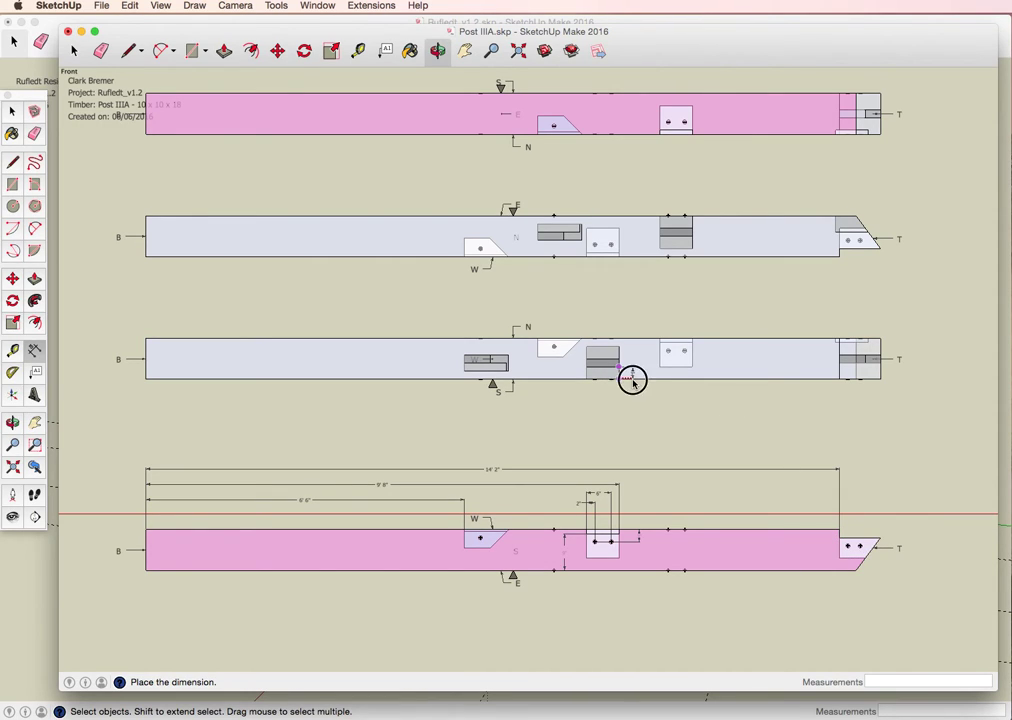
{"action": "left_click", "coordinate": [632, 377]}
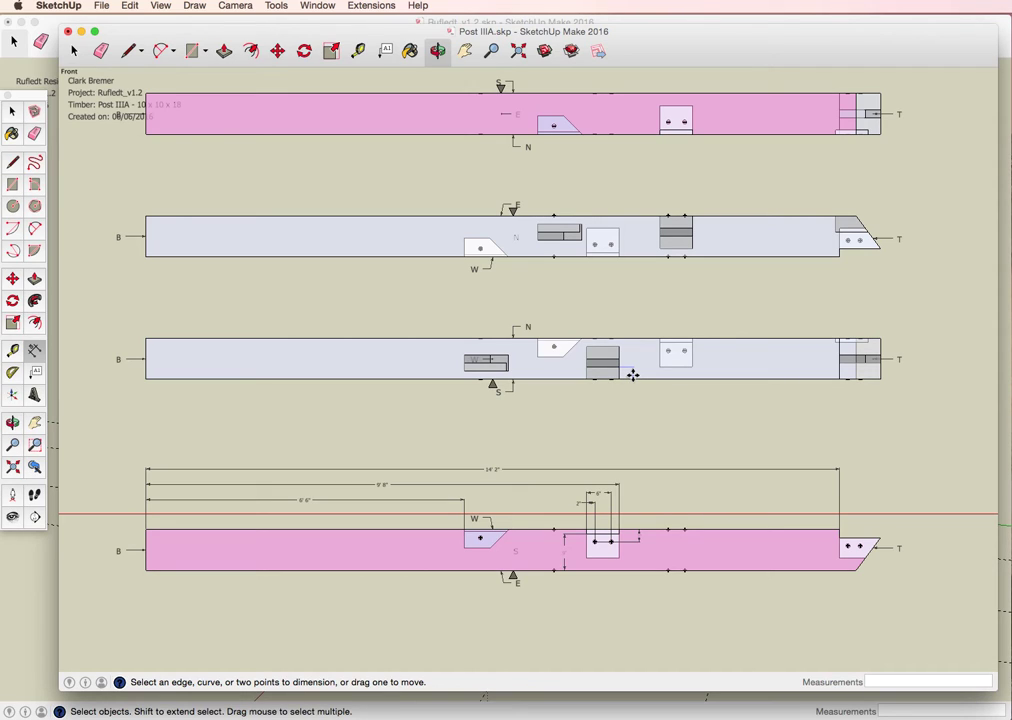
{"action": "left_click", "coordinate": [619, 360]}
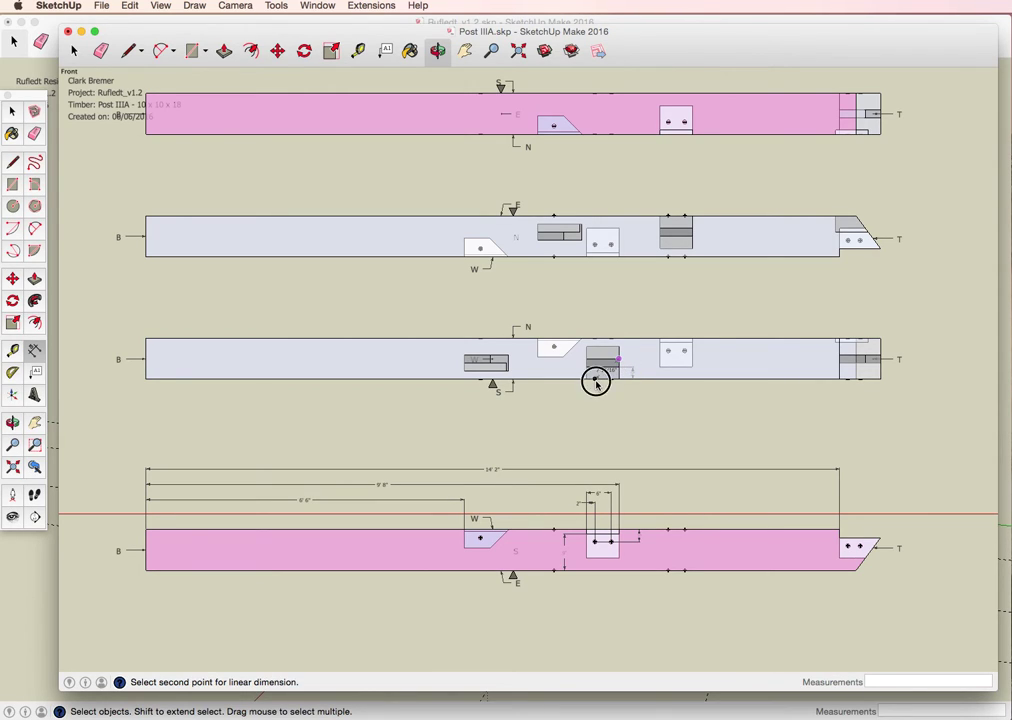
{"action": "left_click", "coordinate": [596, 379]}
{"action": "left_click", "coordinate": [645, 385]}
Dimension the mortise's bottom-edge width and drag that dimension below the timber.
{"action": "scroll", "coordinate": [634, 373], "scroll_direction": "up", "scroll_amount": 5}
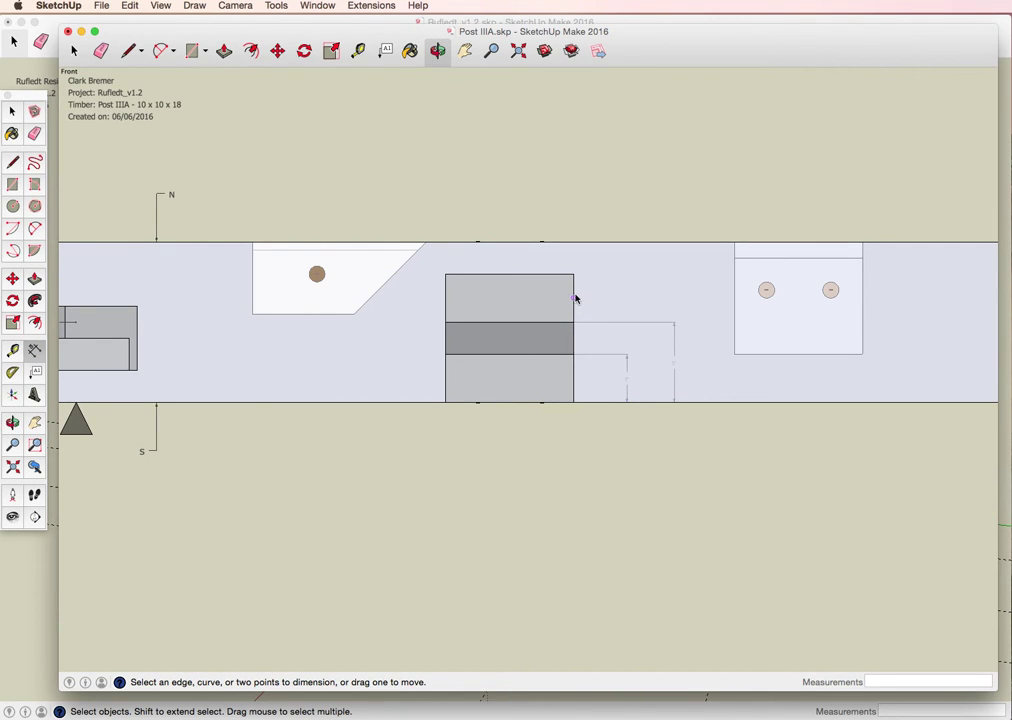
{"action": "left_click", "coordinate": [573, 404]}
{"action": "left_click", "coordinate": [445, 403]}
{"action": "left_click", "coordinate": [441, 421]}
{"action": "left_click_drag", "start_coordinate": [520, 422], "coordinate": [527, 513]}
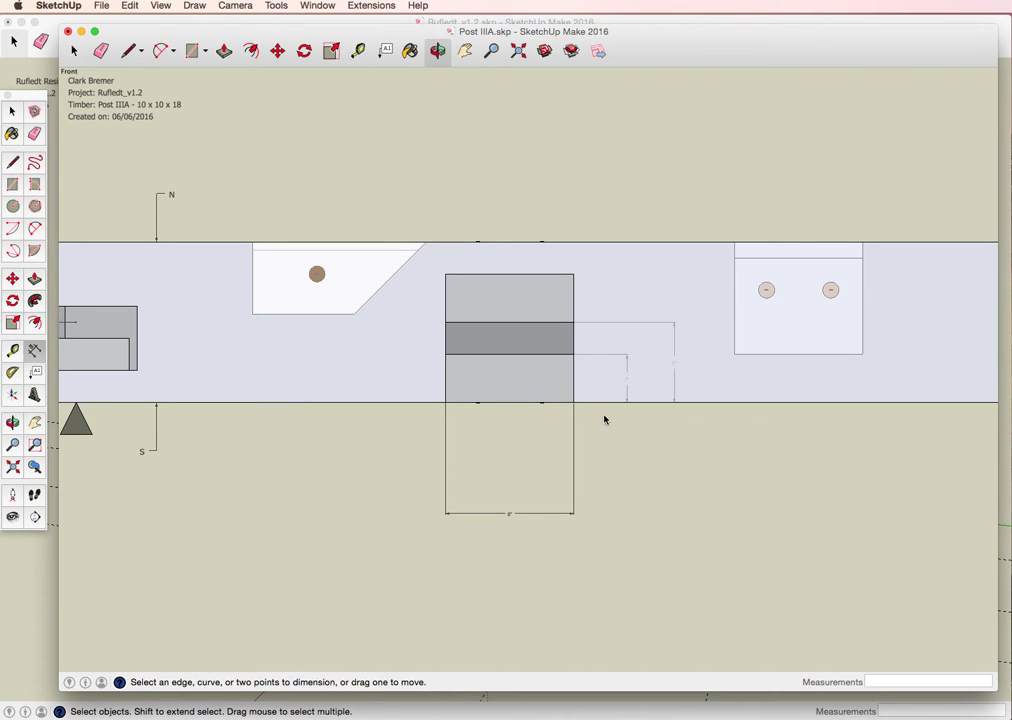
{"action": "scroll", "coordinate": [692, 505], "scroll_direction": "down", "scroll_amount": 4}
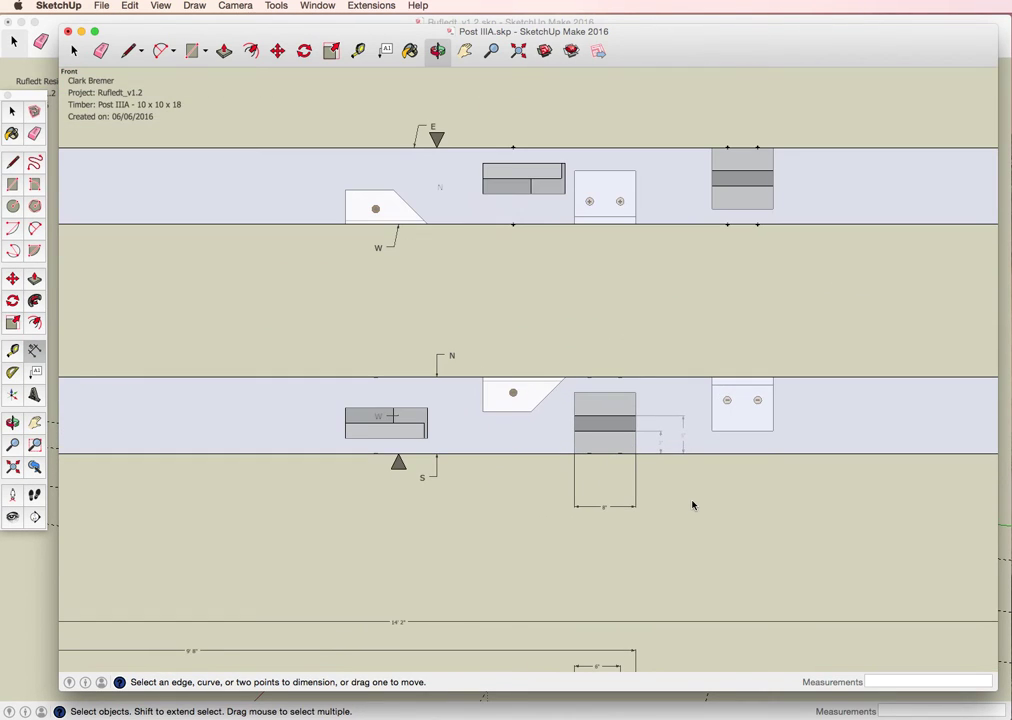
{"action": "scroll", "coordinate": [692, 505], "scroll_direction": "down", "scroll_amount": 2}
{"action": "scroll", "coordinate": [524, 621], "scroll_direction": "down", "scroll_amount": 3}
{"action": "middle_click_drag", "start_coordinate": [526, 605], "coordinate": [552, 482], "text": "shift"}
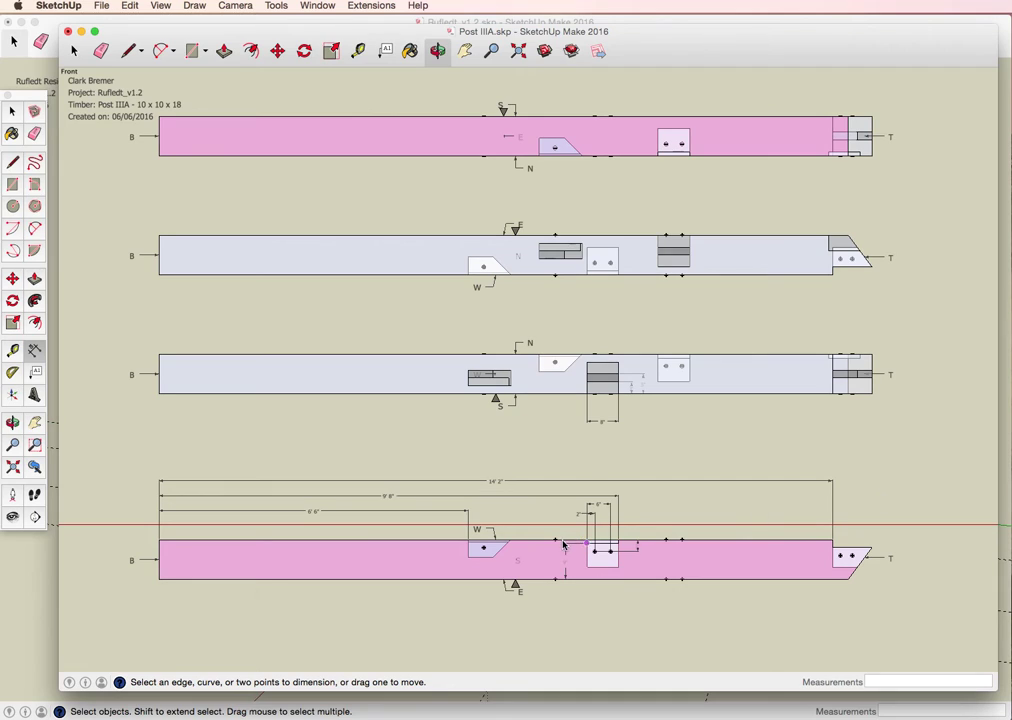
Add three stacked depth dimensions from the W mortise to the south reference triangle.
{"action": "scroll", "coordinate": [466, 386], "scroll_direction": "up", "scroll_amount": 3}
{"action": "left_click", "coordinate": [470, 388]}
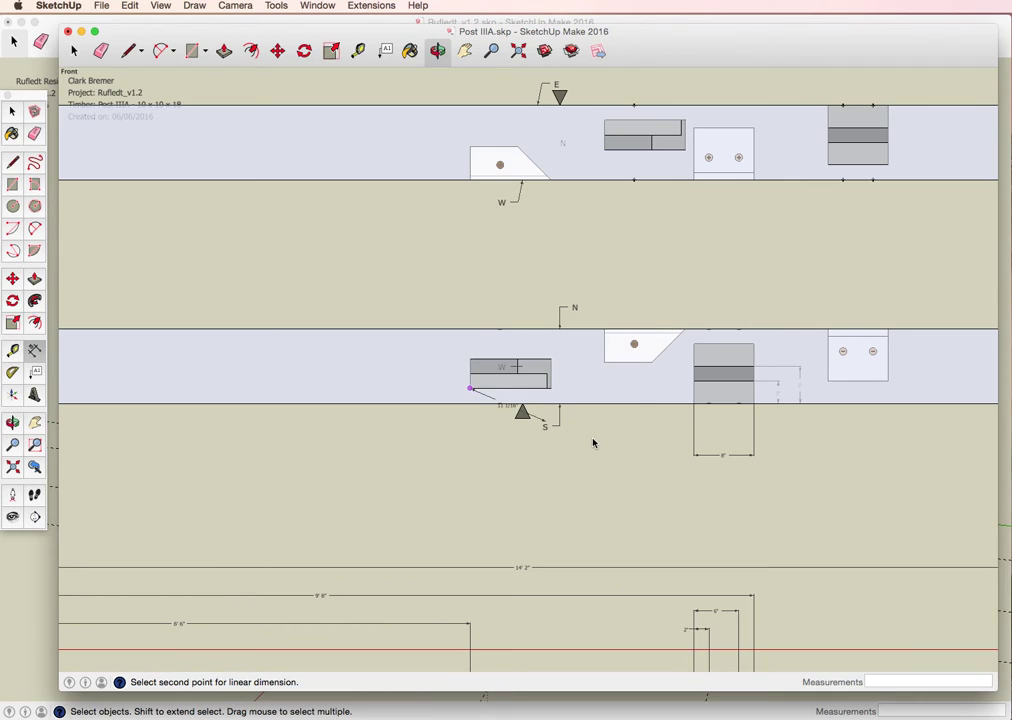
{"action": "left_click", "coordinate": [522, 403]}
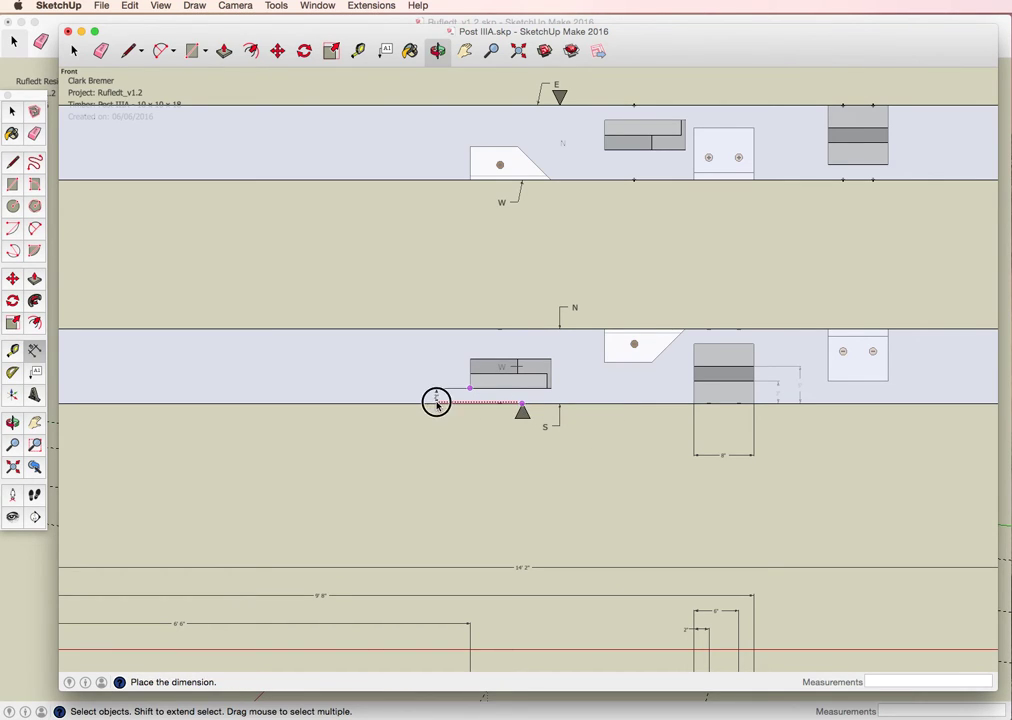
{"action": "left_click", "coordinate": [436, 402]}
{"action": "left_click", "coordinate": [470, 373]}
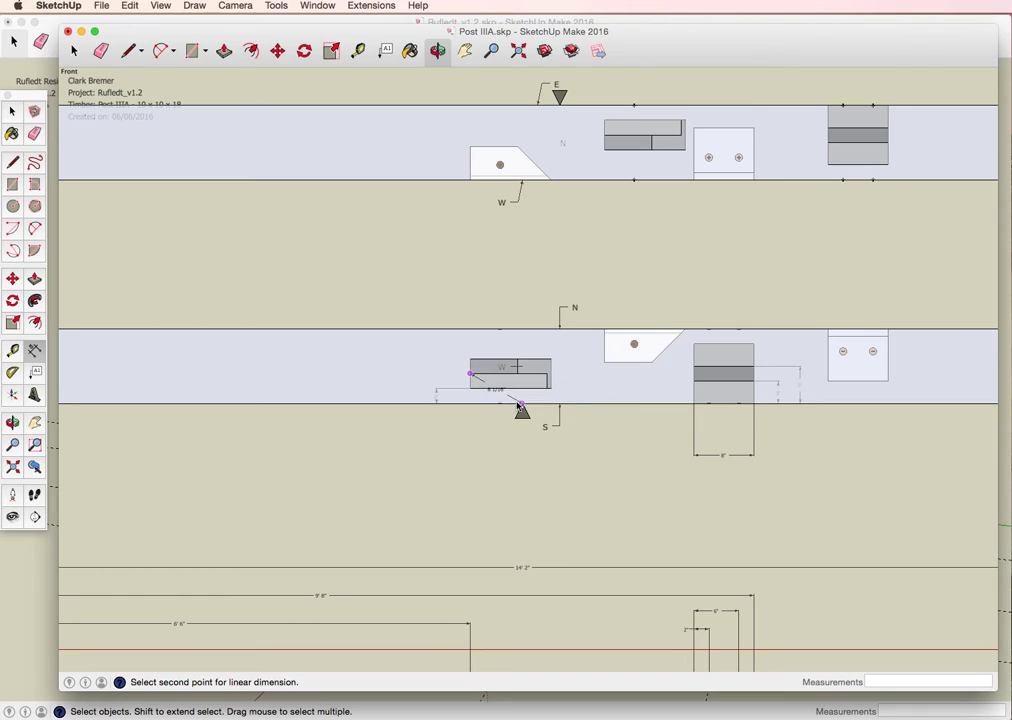
{"action": "left_click", "coordinate": [521, 404]}
{"action": "left_click", "coordinate": [393, 389]}
{"action": "left_click", "coordinate": [470, 359]}
{"action": "left_click", "coordinate": [522, 404]}
{"action": "left_click", "coordinate": [339, 398]}
Set all three stacked dimensions' text position to Outside End.
{"action": "right_click", "coordinate": [437, 395]}
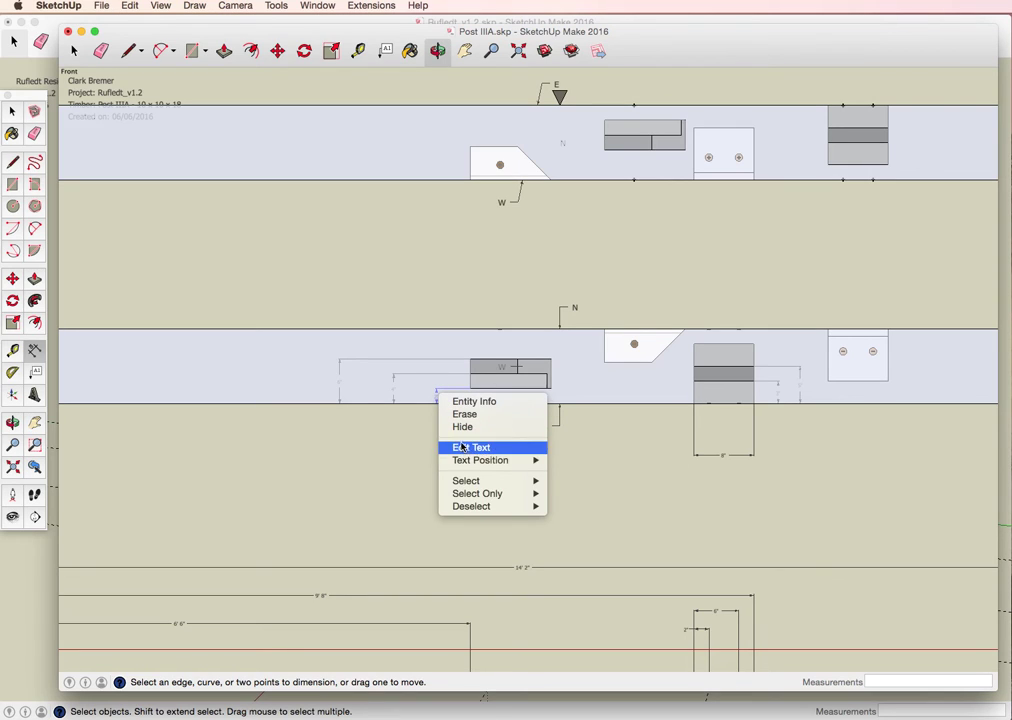
{"action": "mouse_move", "coordinate": [485, 460]}
{"action": "left_click", "coordinate": [585, 460]}
{"action": "right_click", "coordinate": [439, 393]}
{"action": "mouse_move", "coordinate": [490, 462]}
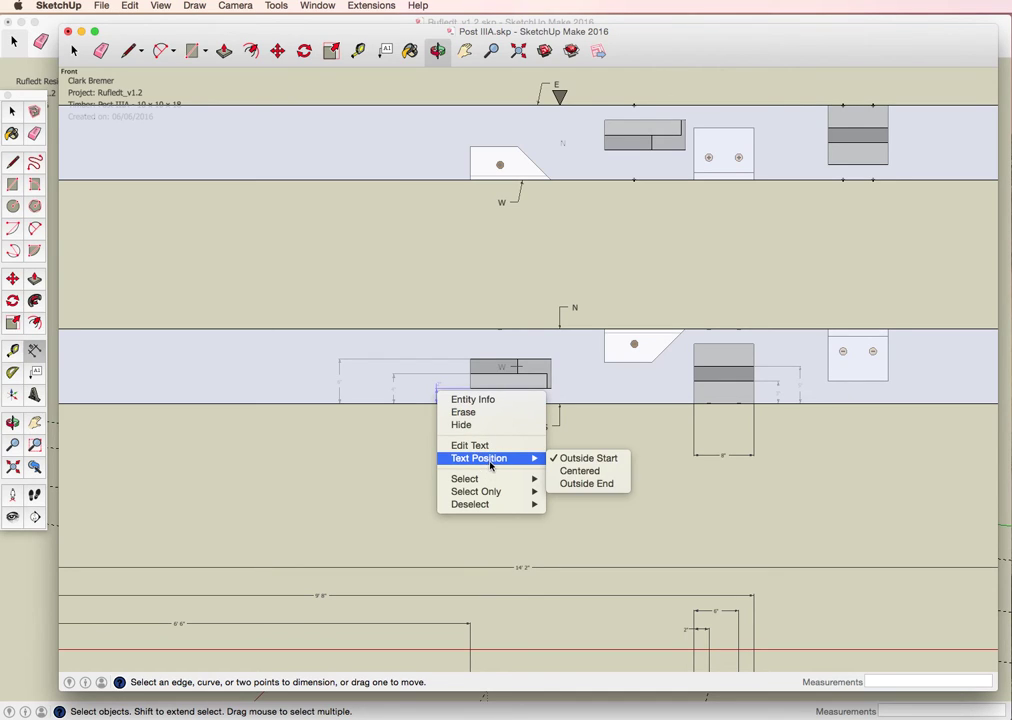
{"action": "left_click", "coordinate": [587, 483]}
{"action": "right_click", "coordinate": [393, 390]}
{"action": "mouse_move", "coordinate": [452, 454]}
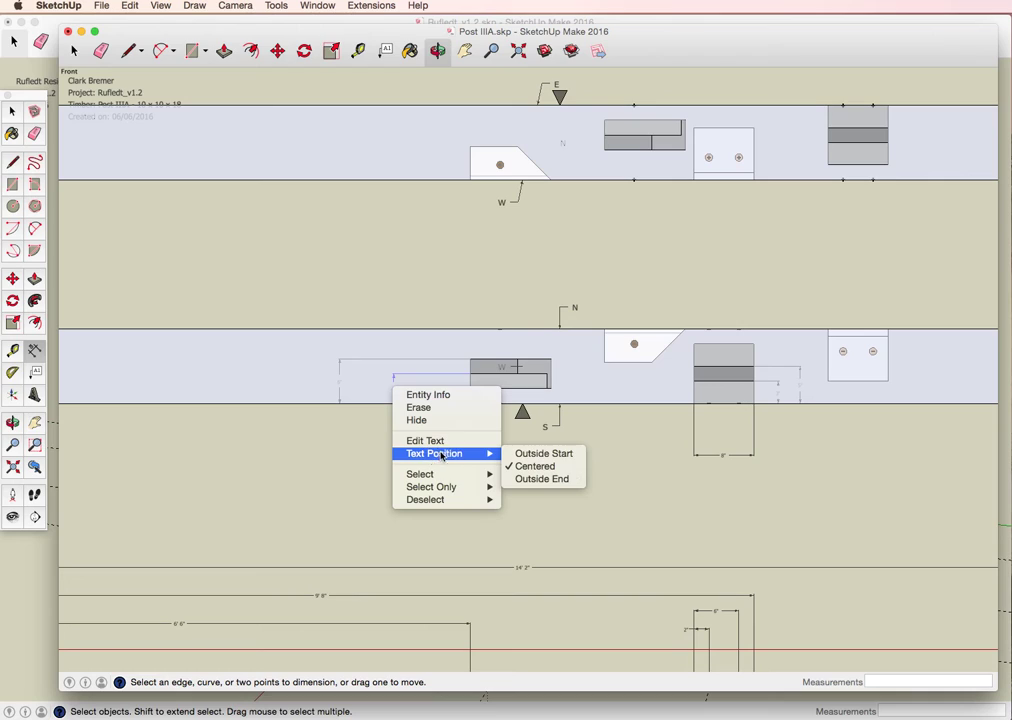
{"action": "left_click", "coordinate": [533, 480]}
{"action": "right_click", "coordinate": [341, 380]}
{"action": "mouse_move", "coordinate": [421, 447]}
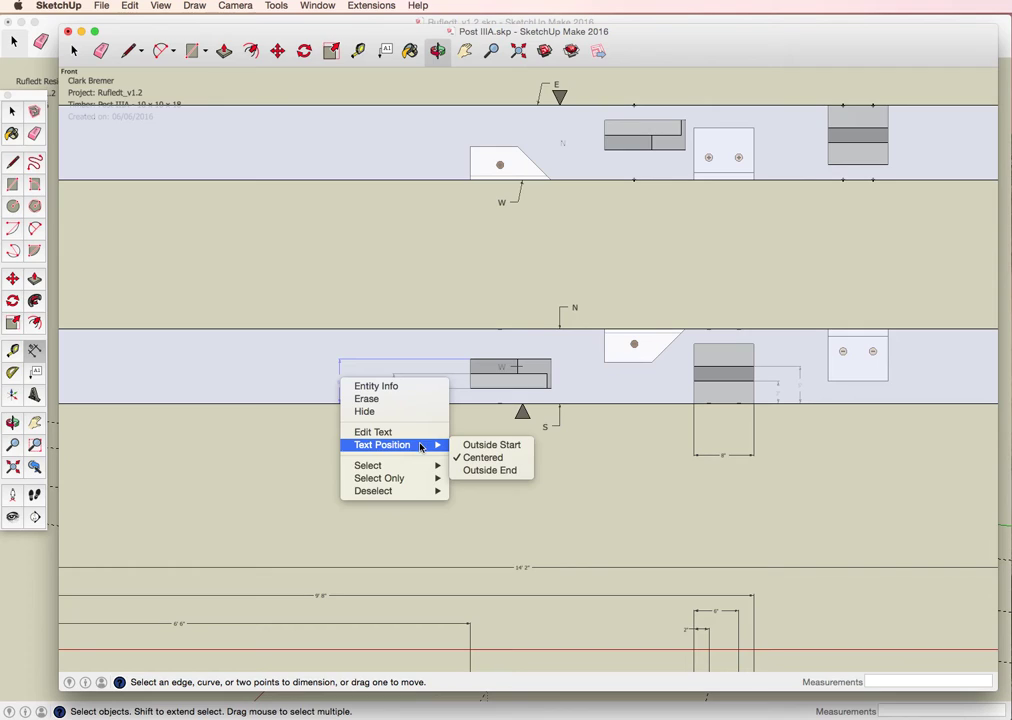
{"action": "left_click", "coordinate": [515, 471]}
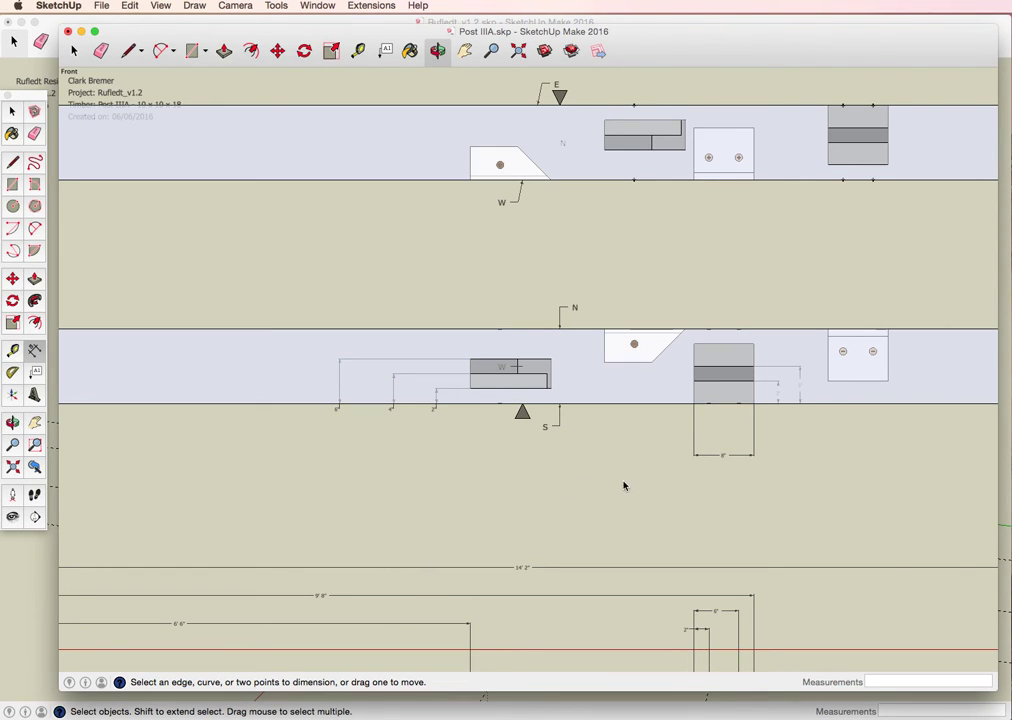
Add a leader text label reading 7 on the third timber's tenon.
{"action": "left_click", "coordinate": [754, 130]}
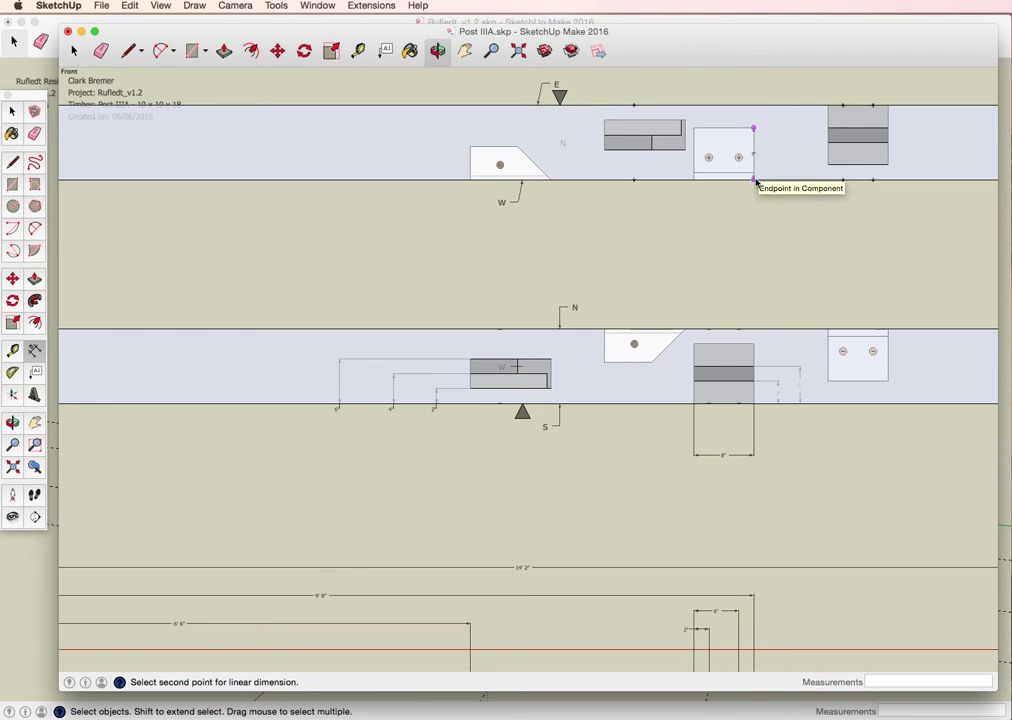
{"action": "key", "text": "Escape"}
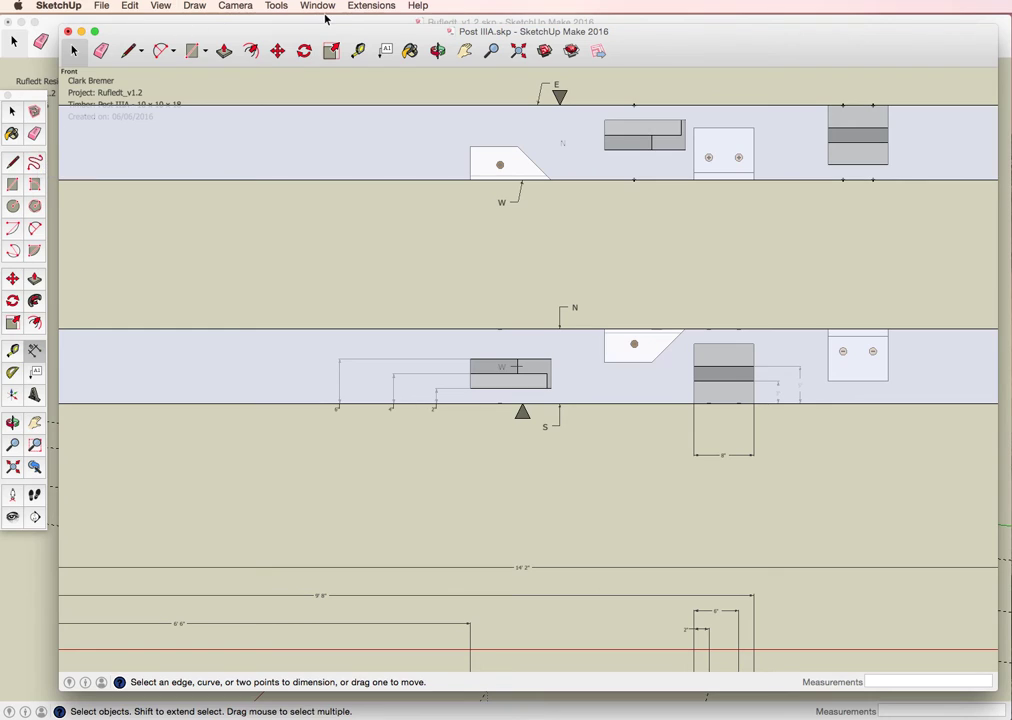
{"action": "left_click", "coordinate": [276, 6]}
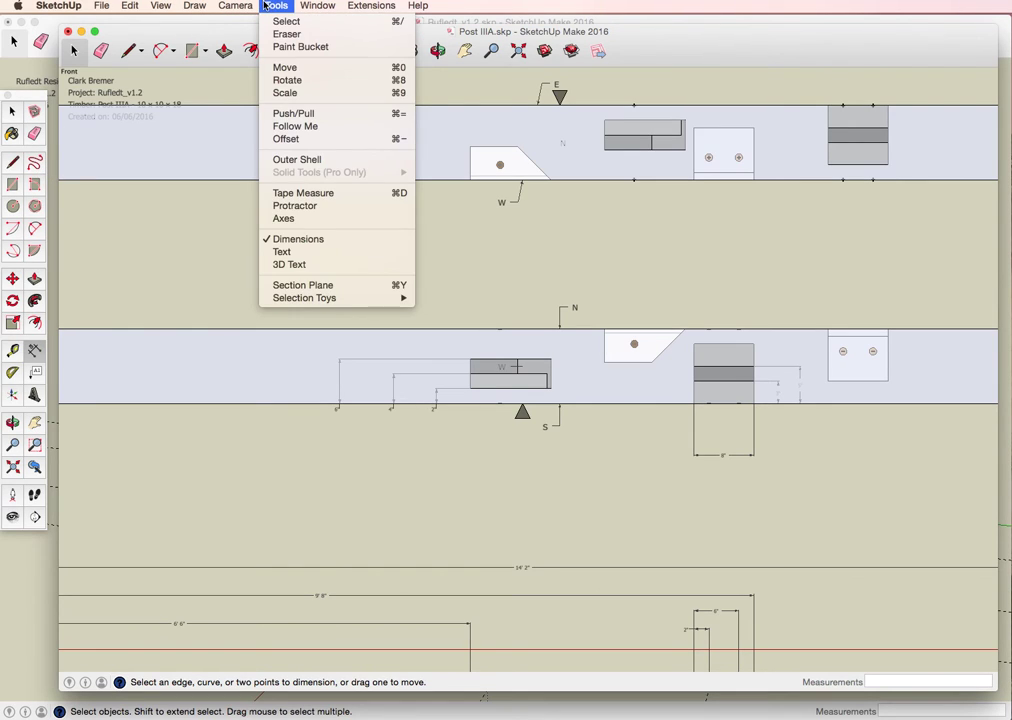
{"action": "left_click", "coordinate": [300, 251]}
{"action": "left_click", "coordinate": [725, 371]}
{"action": "left_click", "coordinate": [753, 262]}
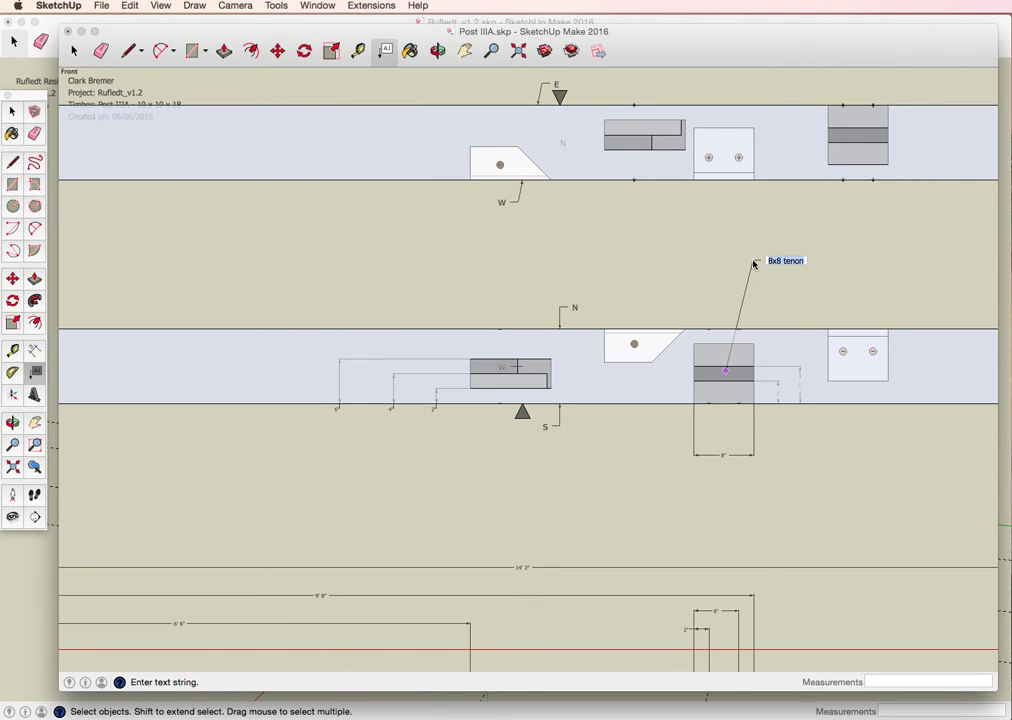
{"action": "double_click", "coordinate": [772, 261]}
{"action": "type", "text": "7"}
{"action": "left_click", "coordinate": [734, 241]}
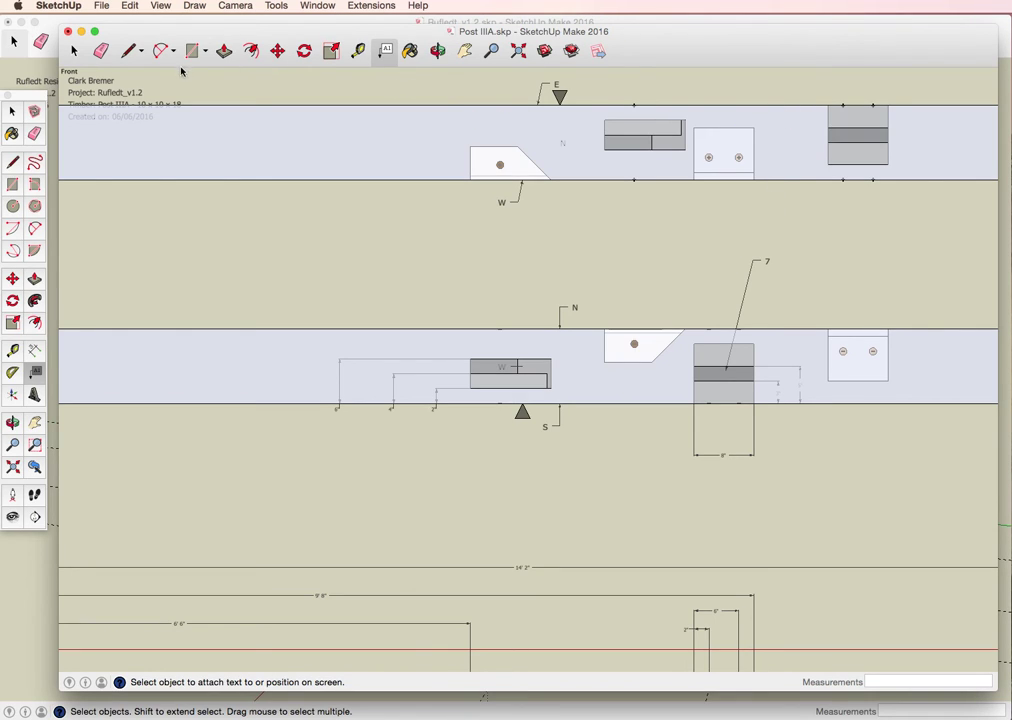
Add a vertical dimension for the upper white block's height beside it.
{"action": "left_click", "coordinate": [34, 350]}
{"action": "left_click", "coordinate": [754, 128]}
{"action": "left_click", "coordinate": [754, 179]}
{"action": "left_click", "coordinate": [785, 181]}
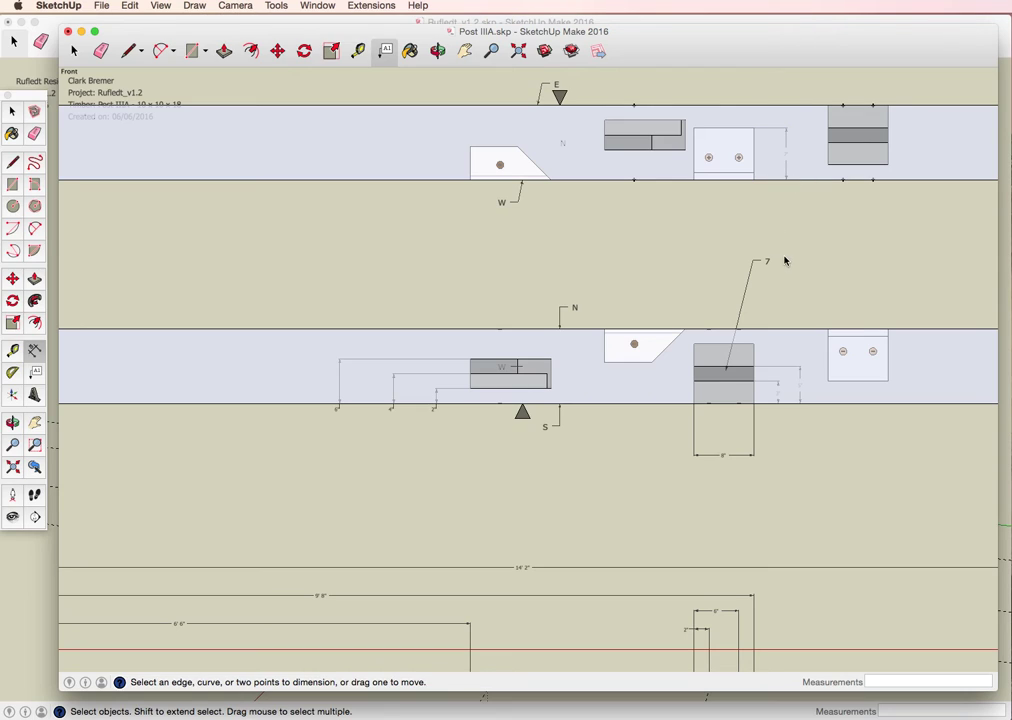
Dimension the W mortise at 10 13/16" above the timber.
{"action": "scroll", "coordinate": [756, 540], "scroll_direction": "down", "scroll_amount": 3}
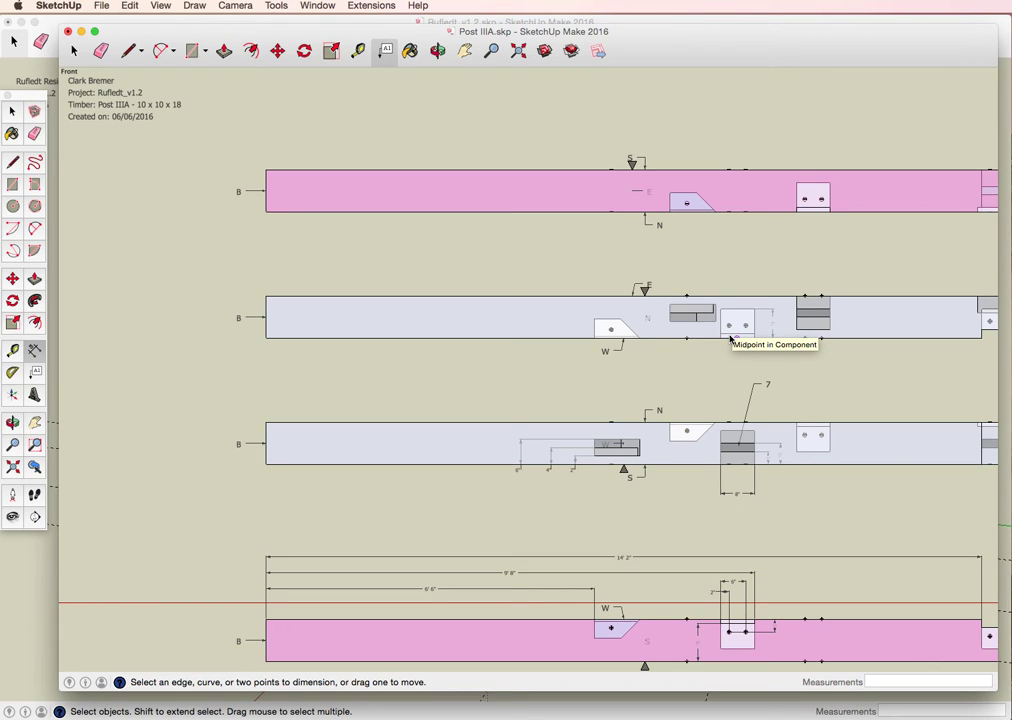
{"action": "left_click", "coordinate": [638, 440]}
{"action": "left_click", "coordinate": [595, 443]}
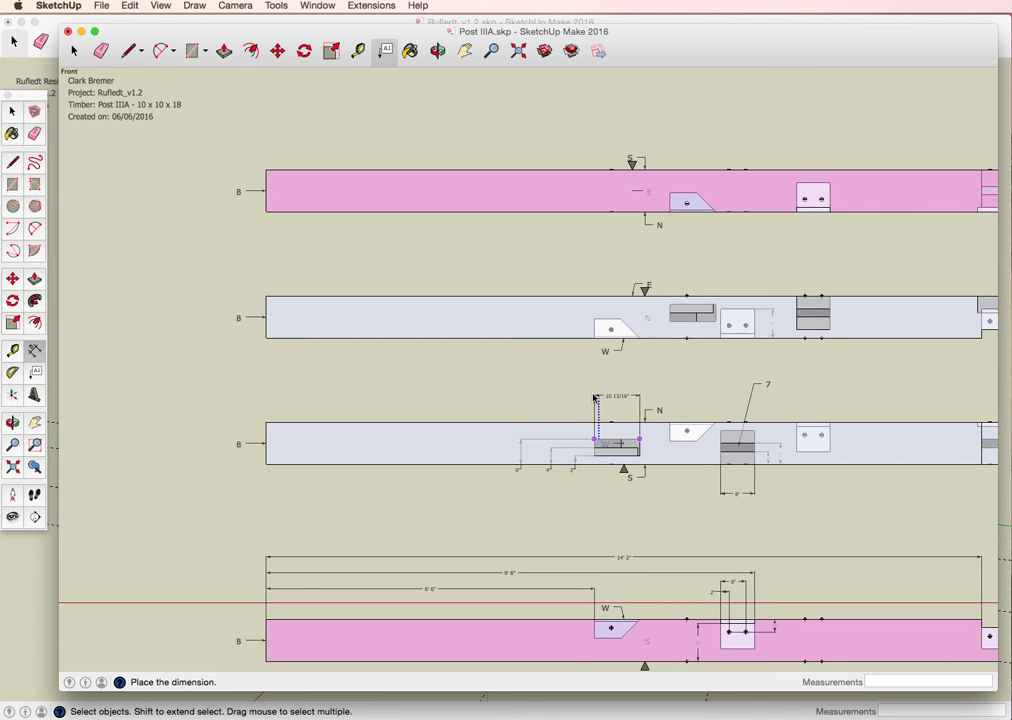
{"action": "left_click", "coordinate": [594, 394]}
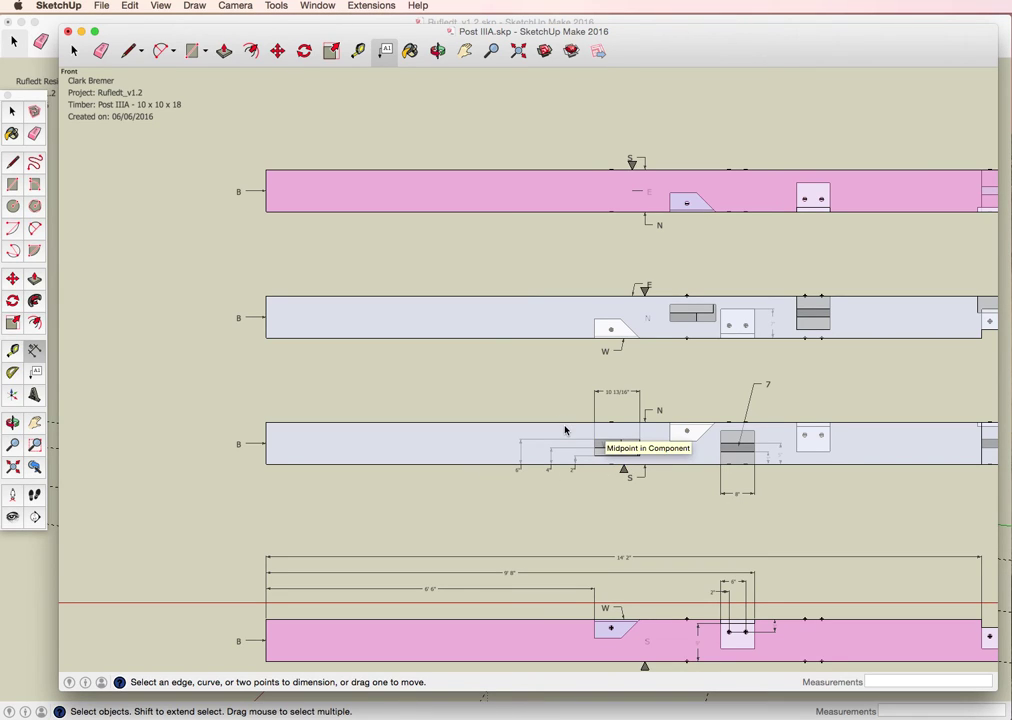
Add a small vertical dimension at the second timber's right end.
{"action": "scroll", "coordinate": [905, 345], "scroll_direction": "up", "scroll_amount": 1}
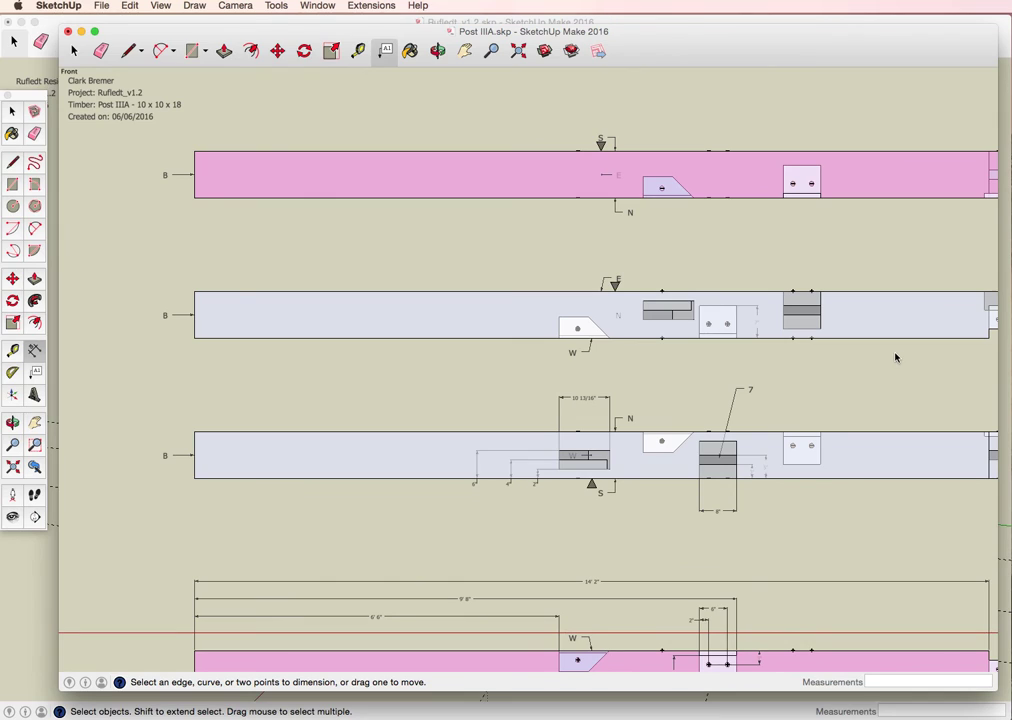
{"action": "scroll", "coordinate": [890, 312], "scroll_direction": "down", "scroll_amount": 1}
{"action": "scroll", "coordinate": [891, 311], "scroll_direction": "up", "scroll_amount": 1}
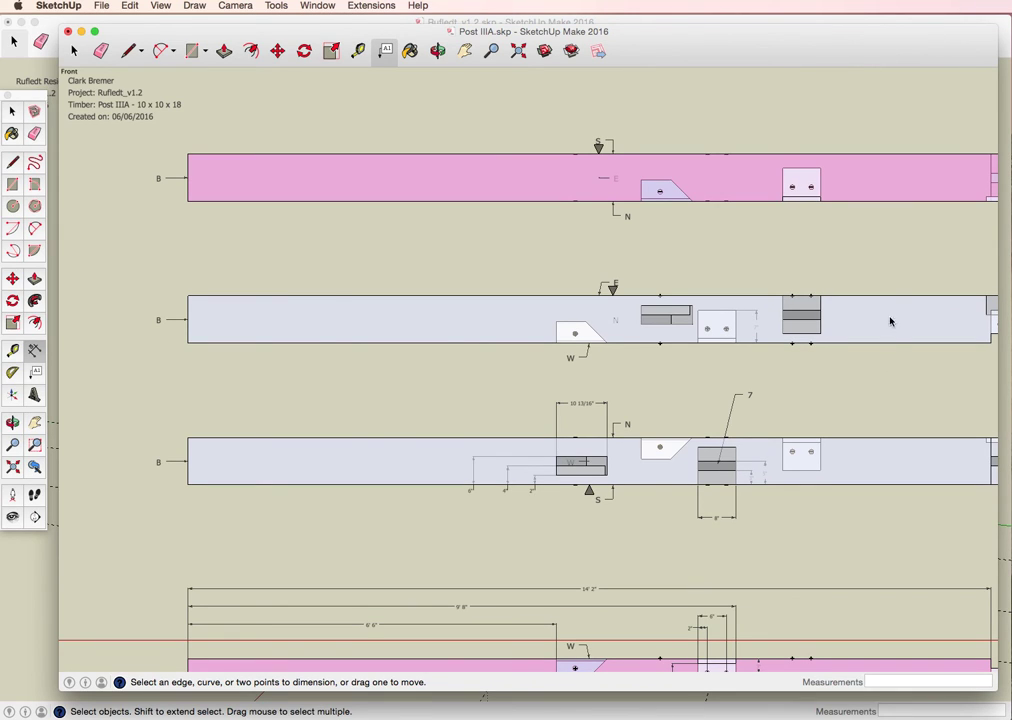
{"action": "scroll", "coordinate": [897, 434], "scroll_direction": "down", "scroll_amount": 2}
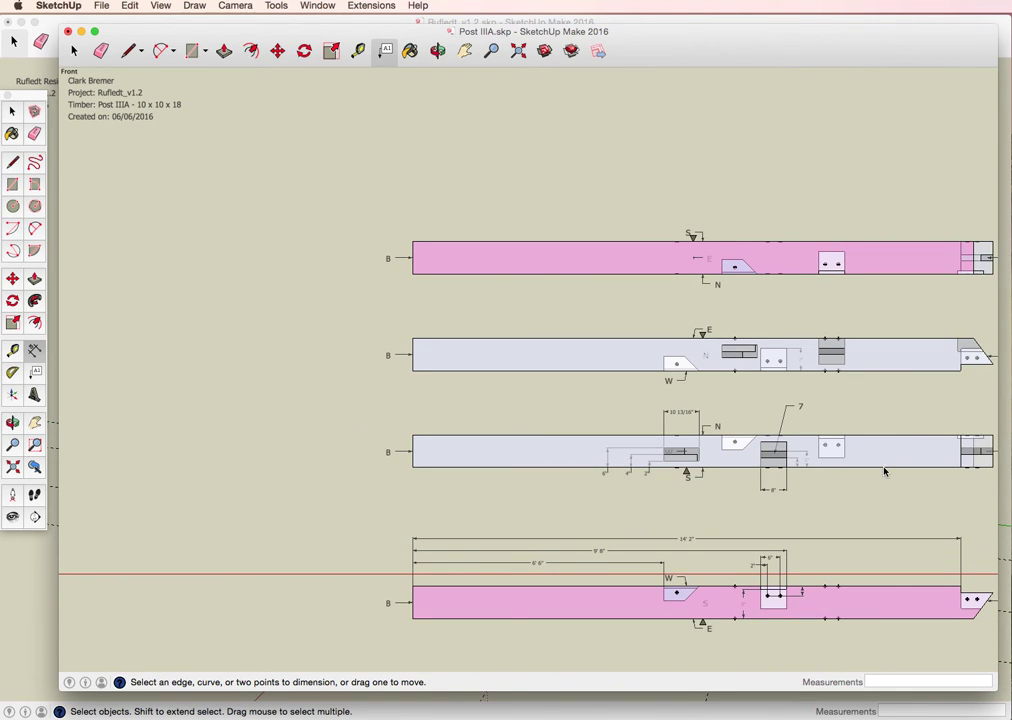
{"action": "key", "text": "o"}
{"action": "left_click_drag", "start_coordinate": [884, 471], "coordinate": [734, 400], "text": "shift"}
{"action": "key", "text": "d"}
{"action": "scroll", "coordinate": [734, 402], "scroll_direction": "up", "scroll_amount": 1}
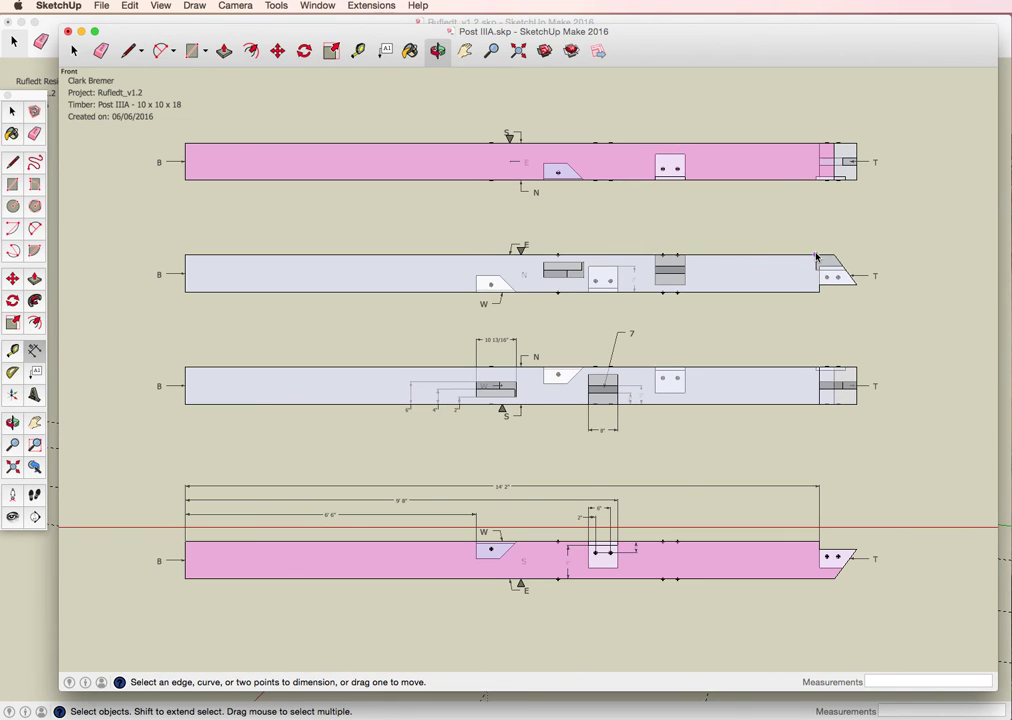
{"action": "left_click", "coordinate": [816, 258]}
{"action": "left_click", "coordinate": [820, 282]}
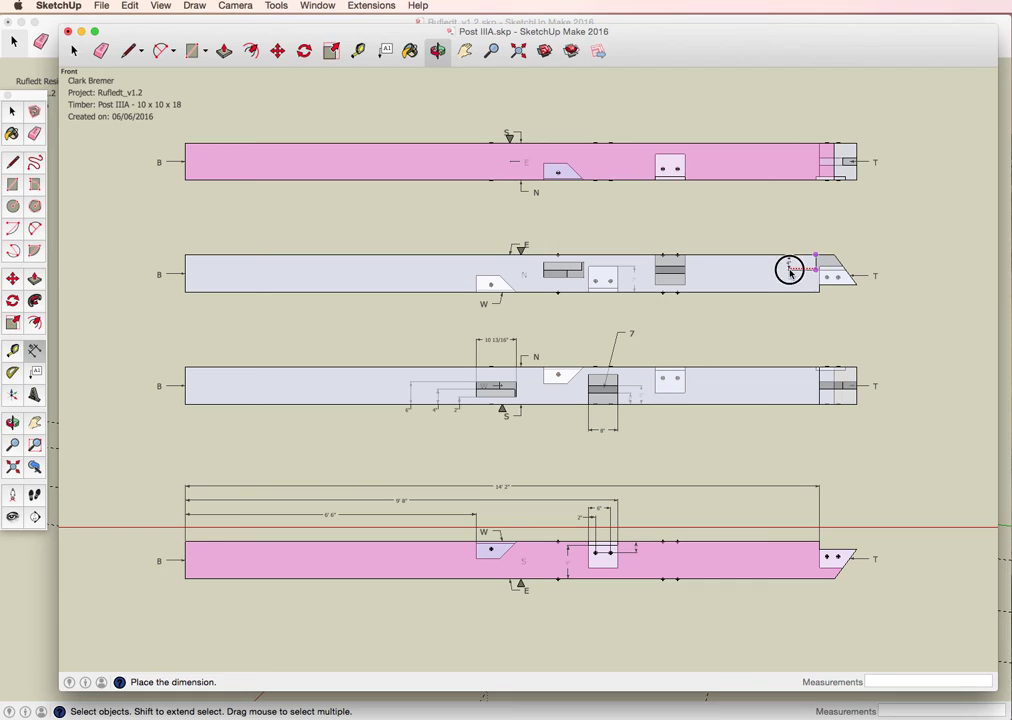
{"action": "left_click", "coordinate": [789, 268]}
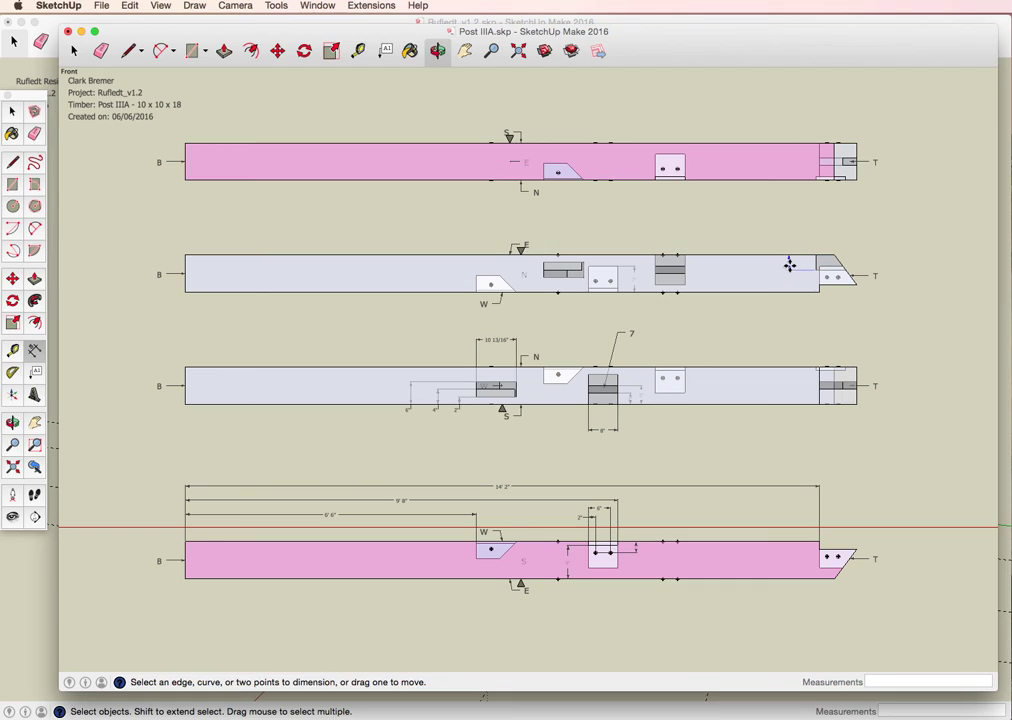
Dimension the bottom timber's 14' 6" overall length below it and its 8" end depth to the right.
{"action": "left_click", "coordinate": [834, 578]}
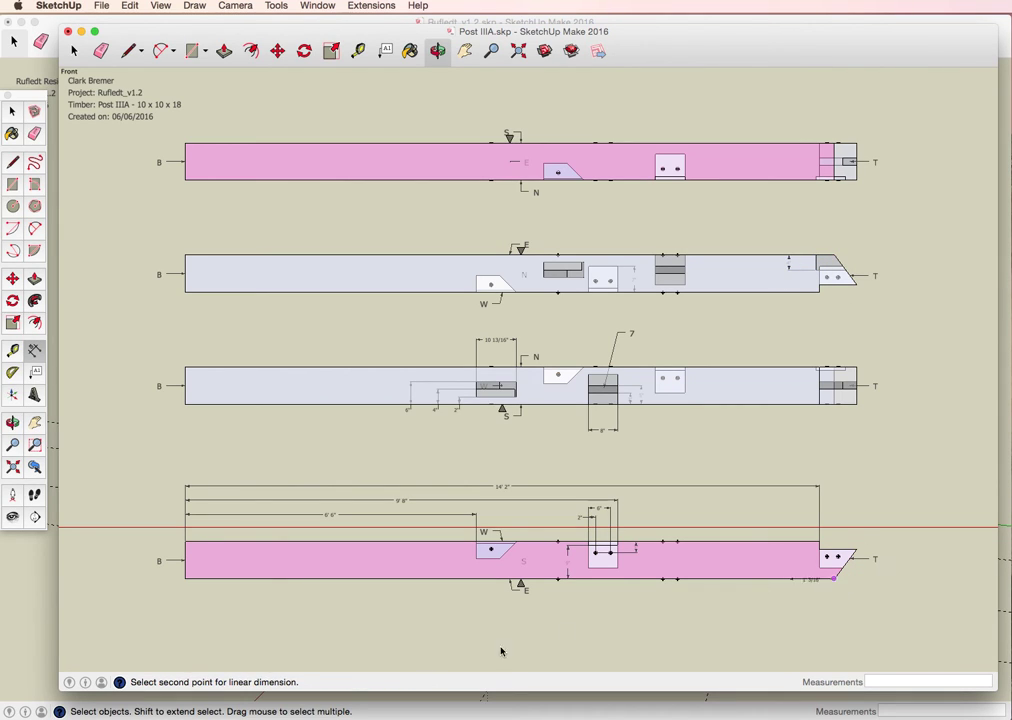
{"action": "left_click", "coordinate": [185, 579]}
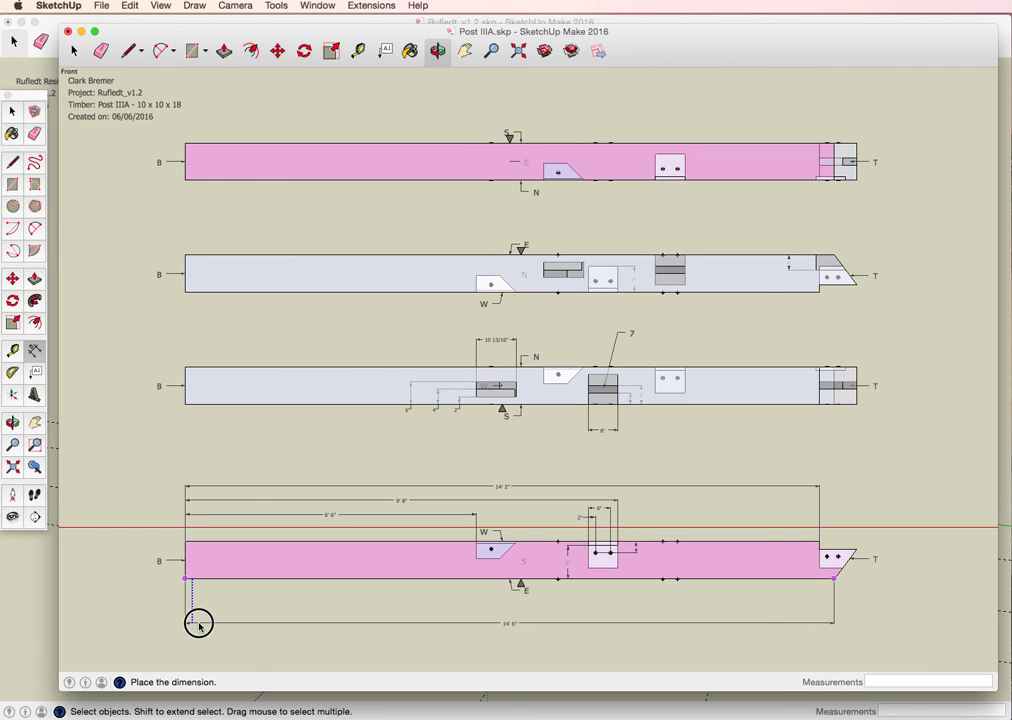
{"action": "left_click", "coordinate": [198, 624]}
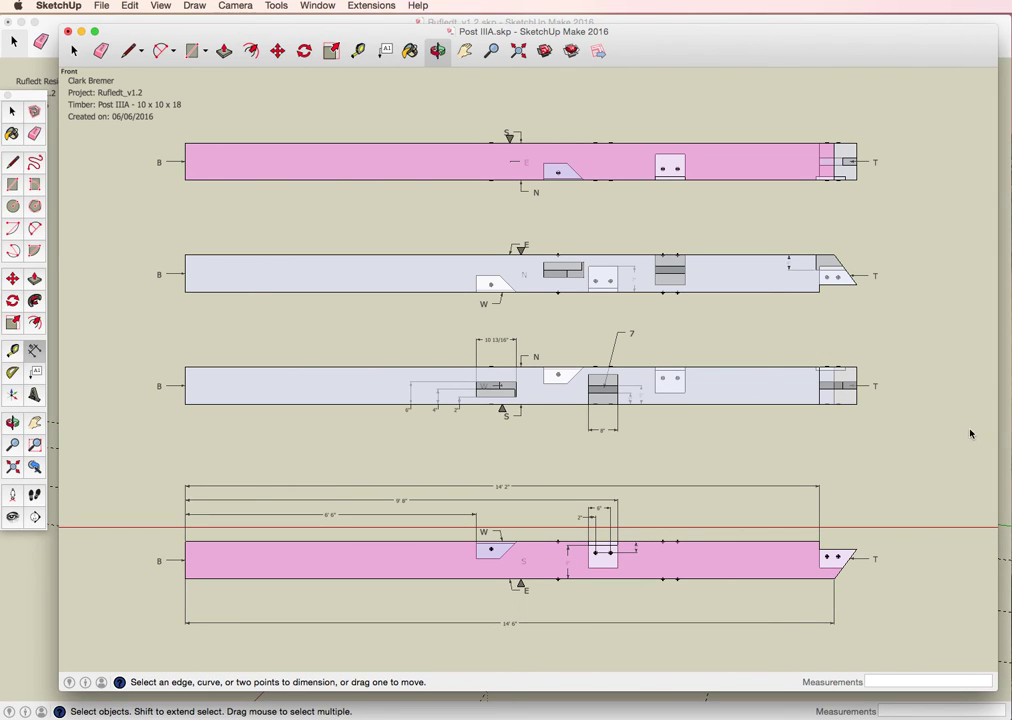
{"action": "left_click", "coordinate": [820, 547]}
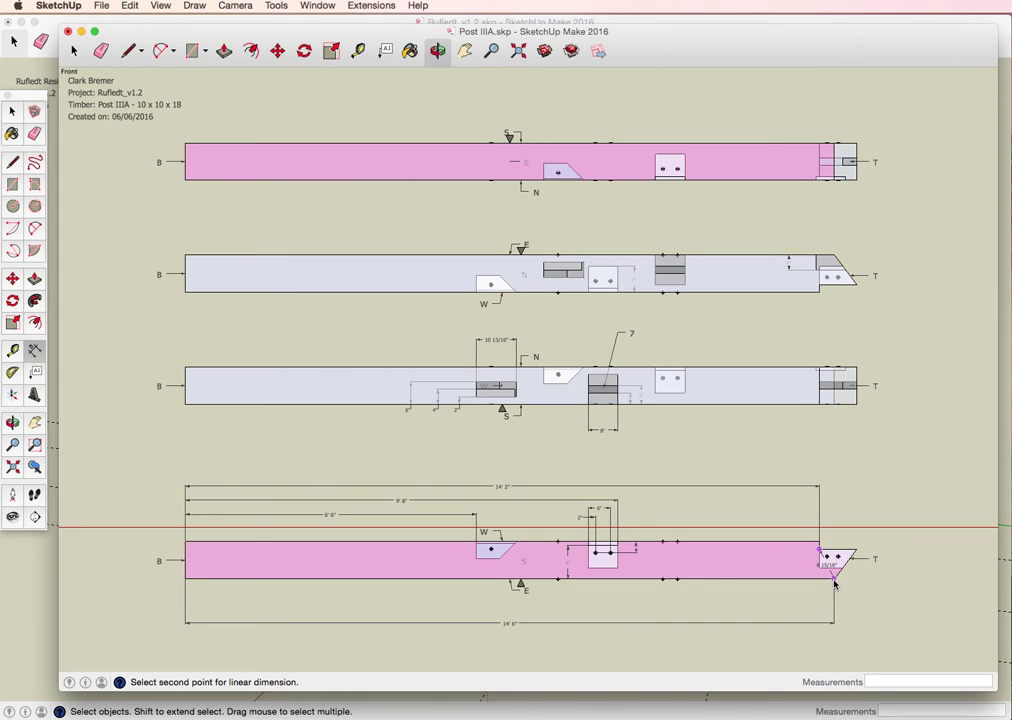
{"action": "left_click", "coordinate": [834, 578]}
{"action": "left_click", "coordinate": [910, 584]}
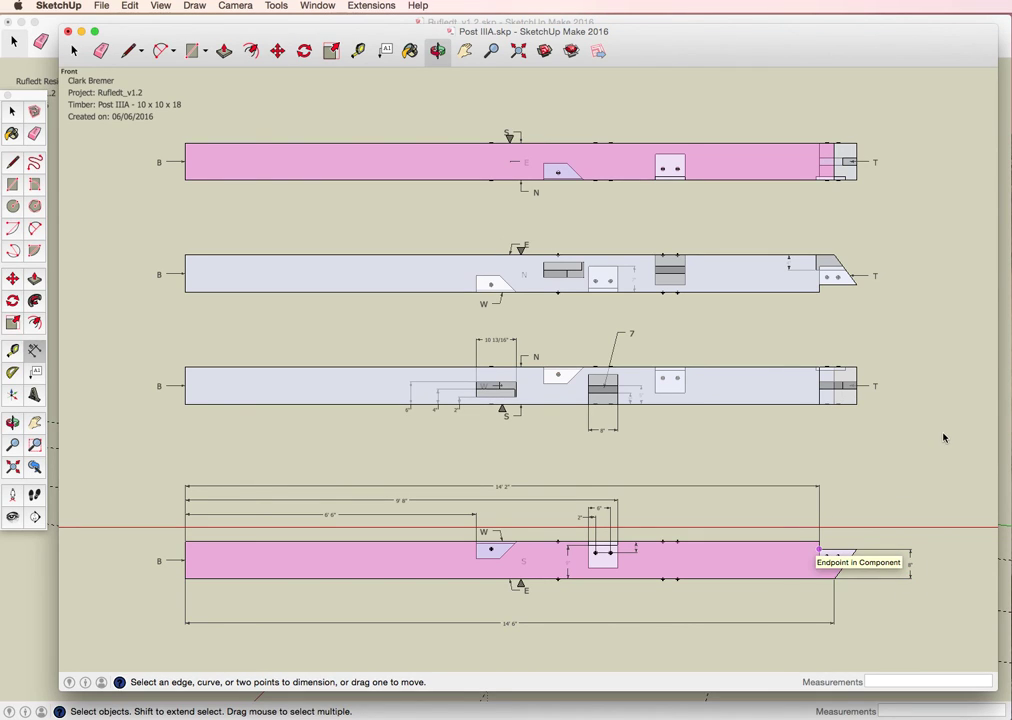
Save Post IIIA.skp from the File menu.
{"action": "left_click", "coordinate": [102, 8]}
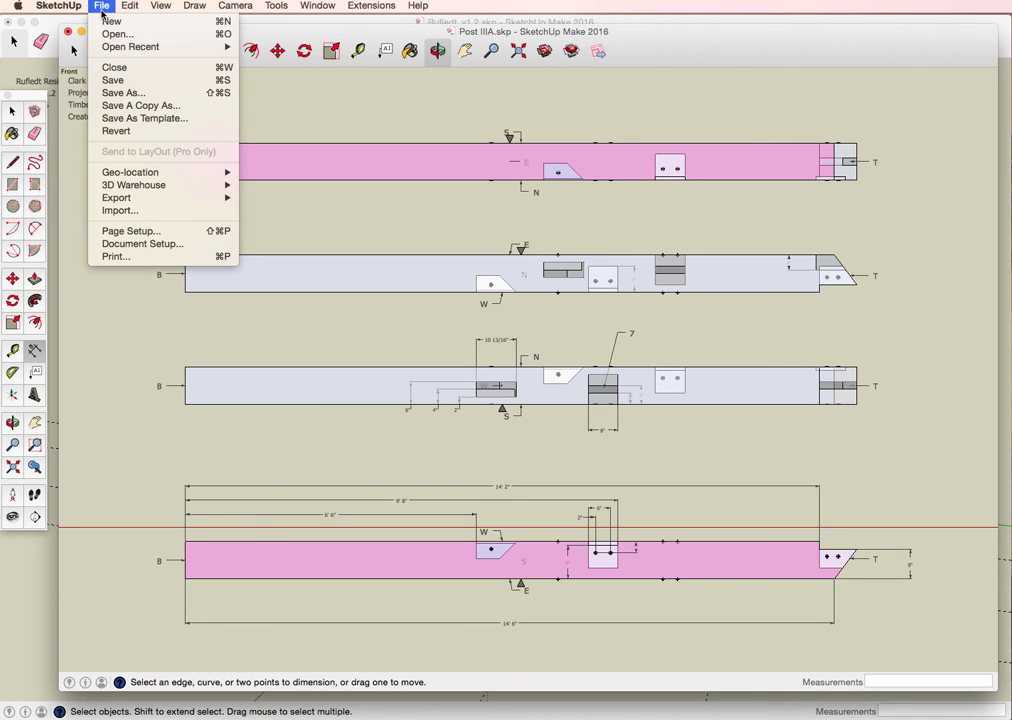
{"action": "left_click", "coordinate": [138, 81]}
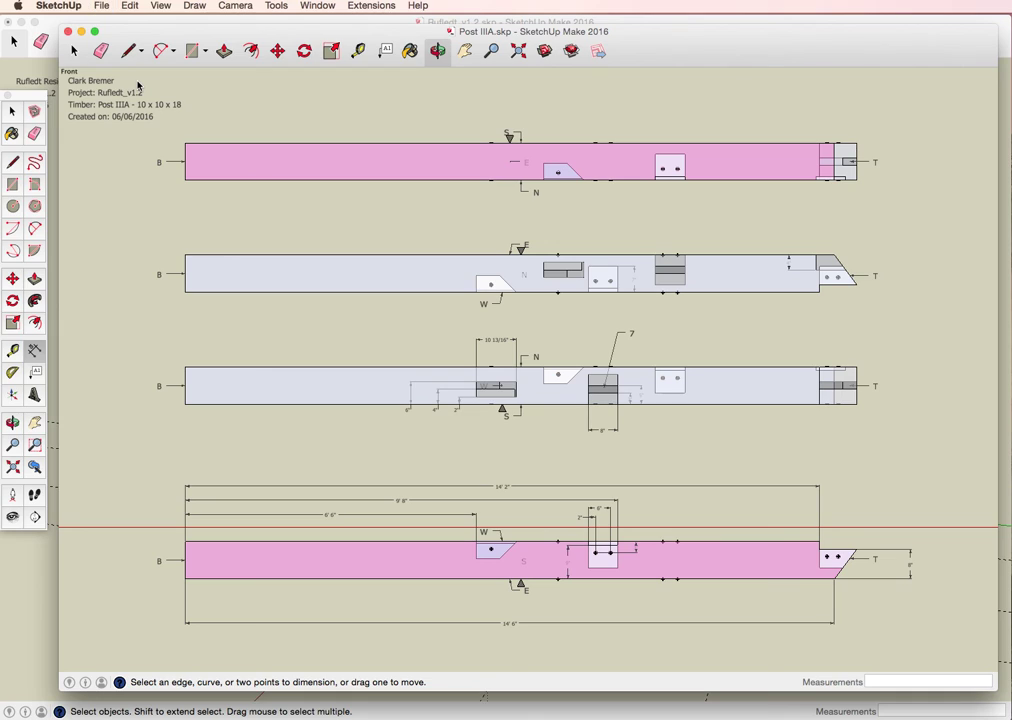